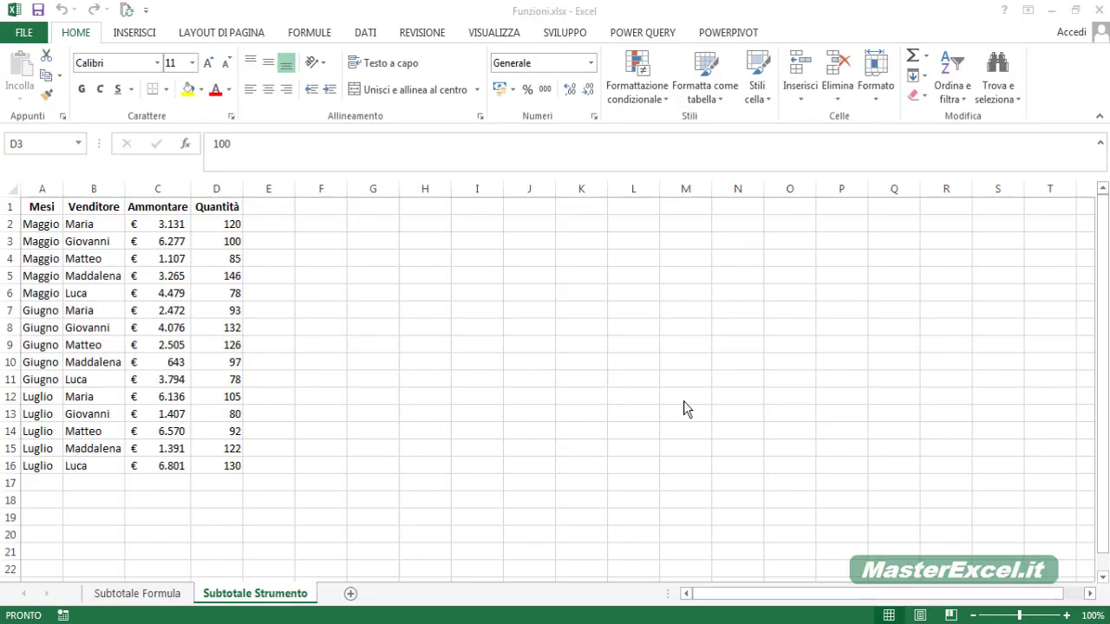
Show the DATI tools and select the Venditore column (column B) of the sales table.
left_click(364, 35)
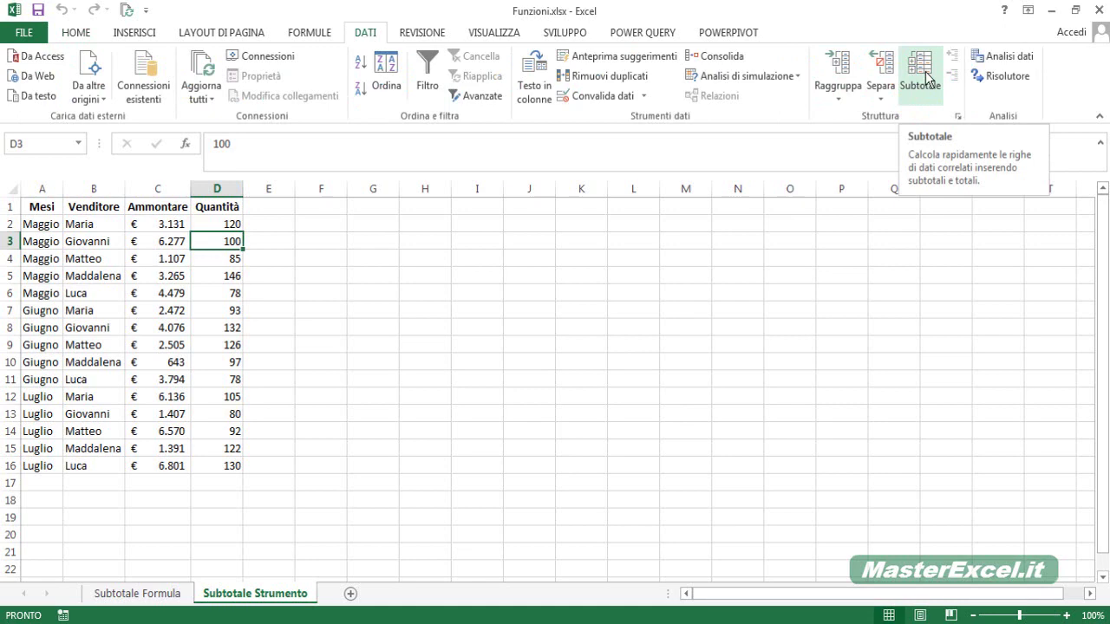
left_click(91, 204)
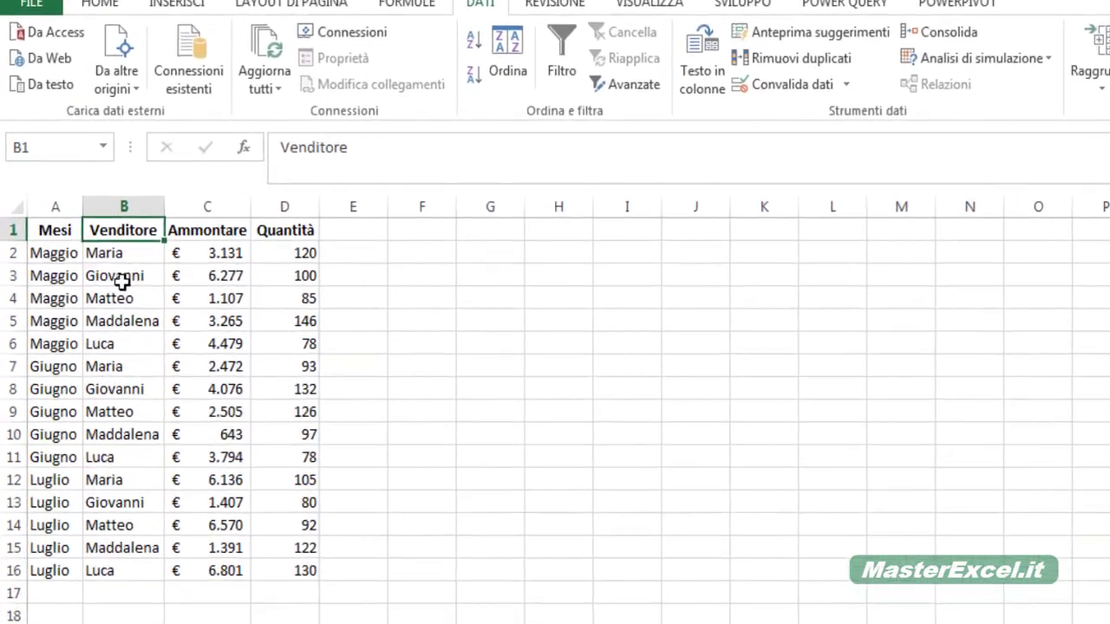
key("Left")
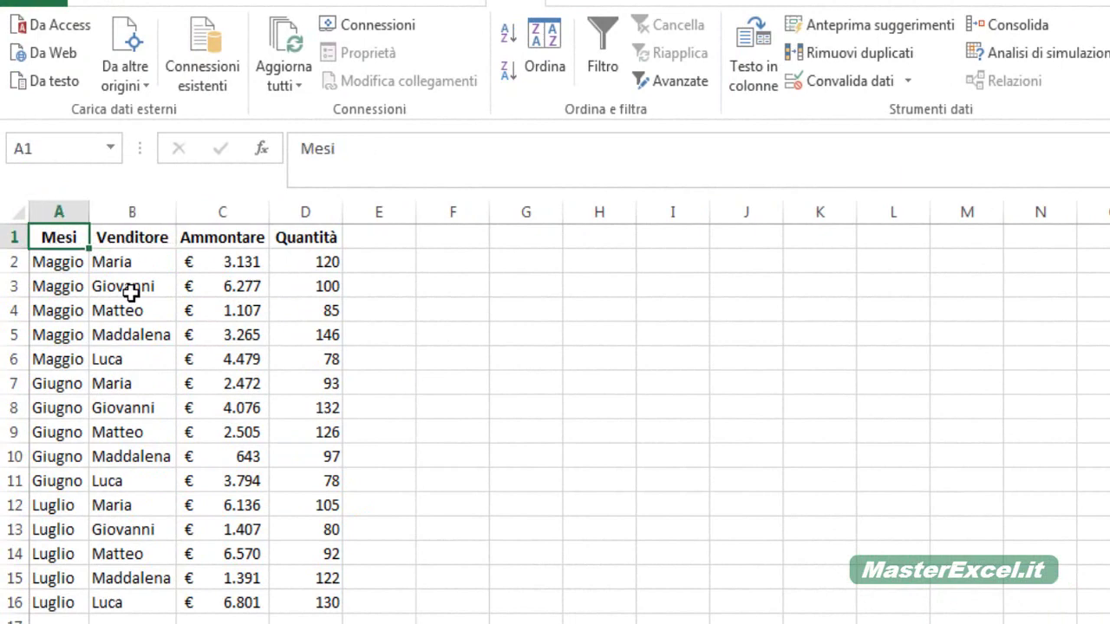
key("Down")
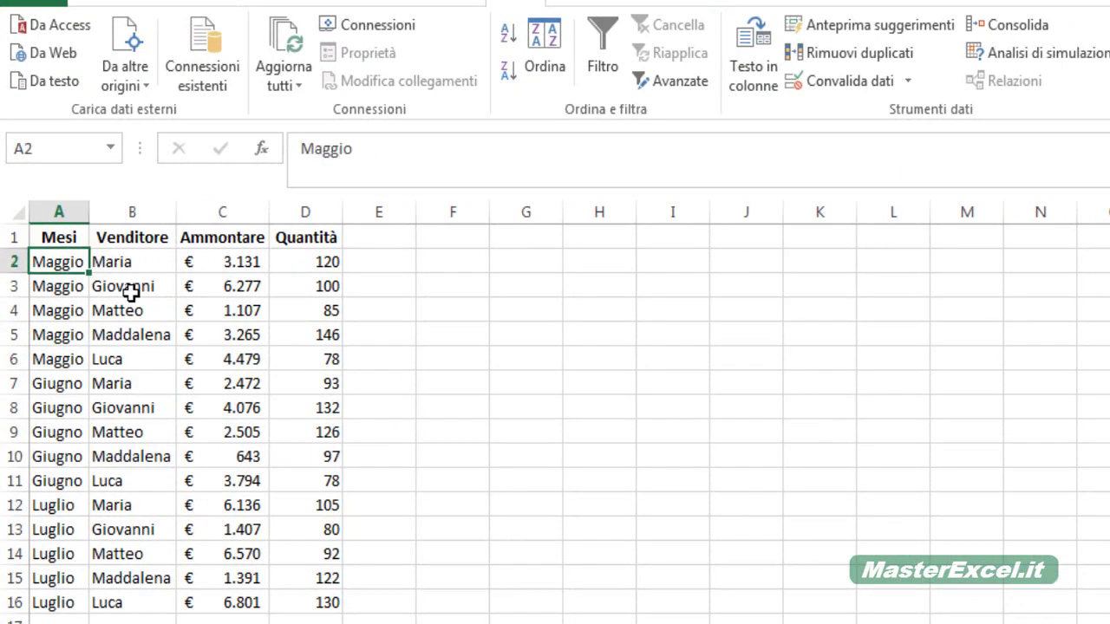
left_click(129, 260)
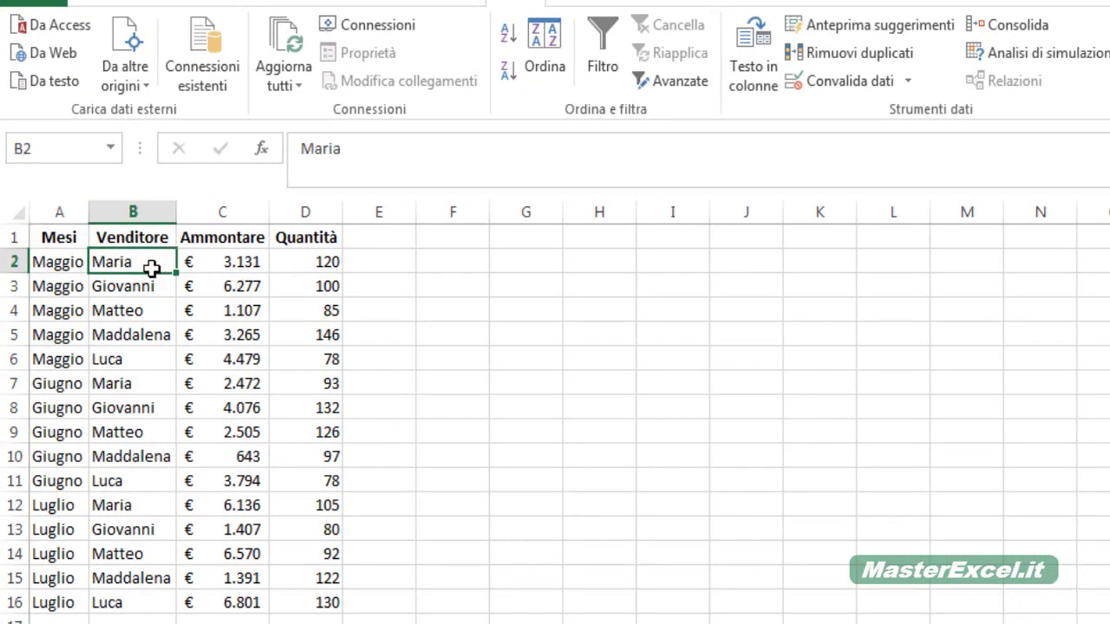
left_click(142, 214)
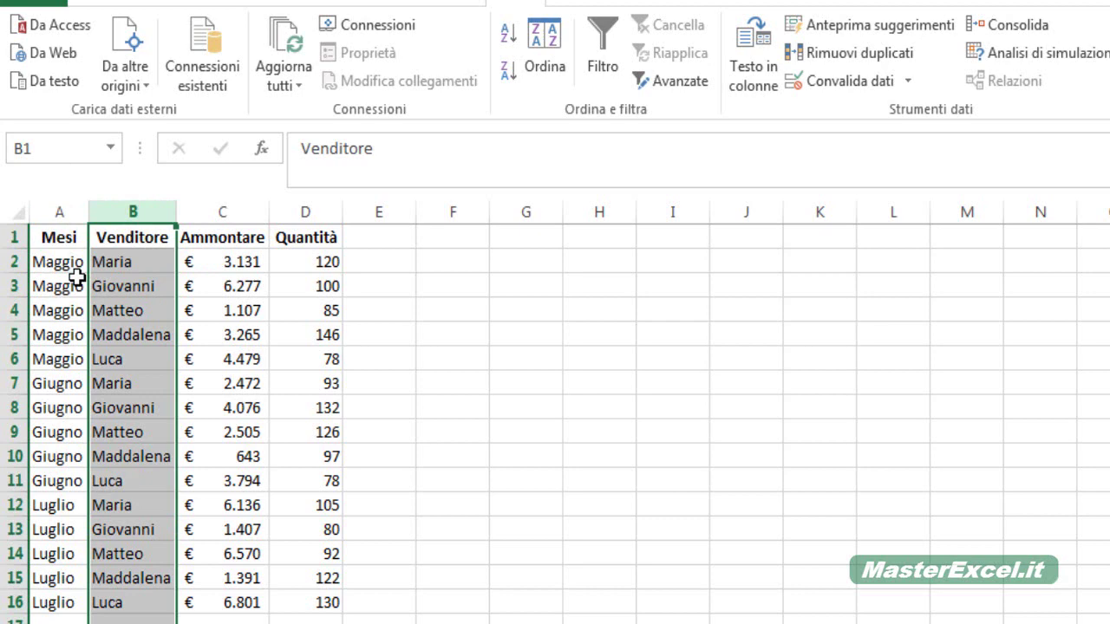
Sort the table A to Z by Venditore, expanding the selection to keep whole rows together.
left_click(507, 37)
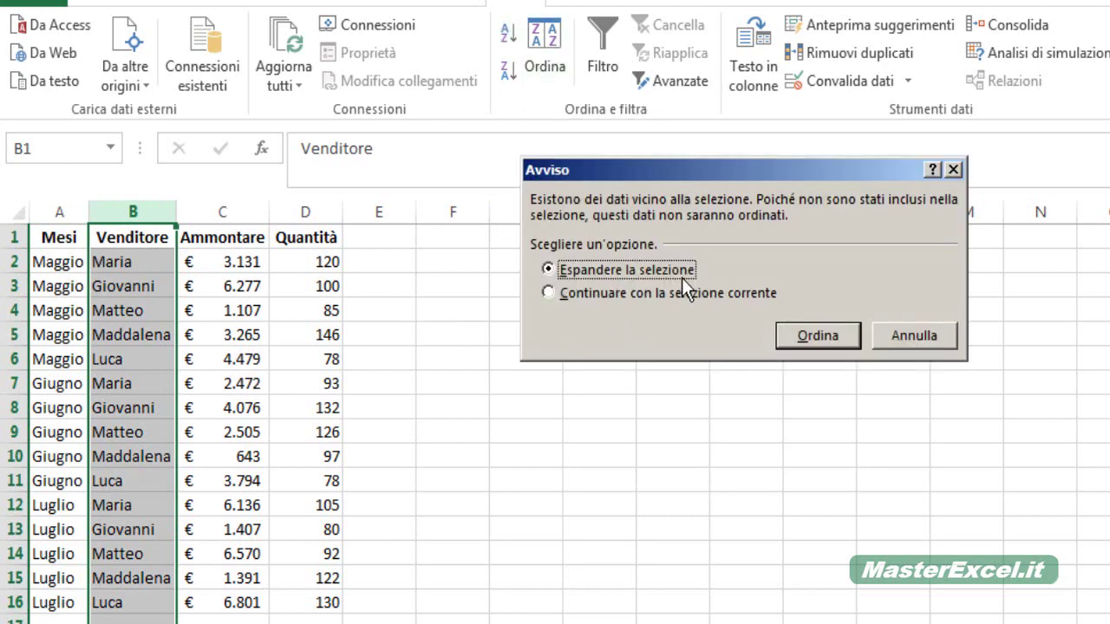
left_click(812, 334)
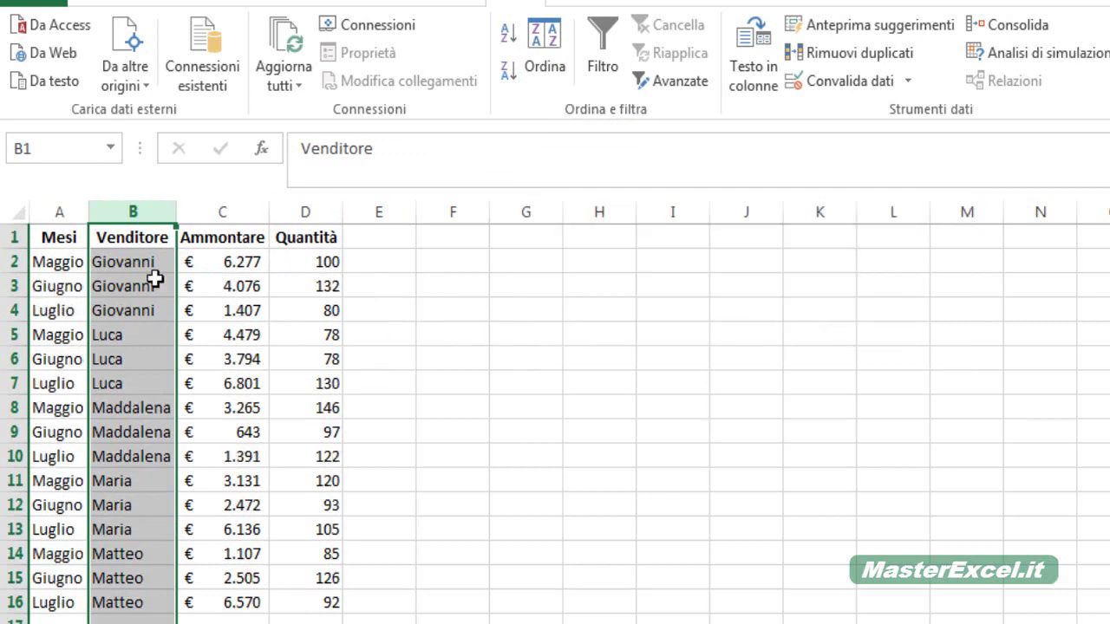
left_click(143, 243)
Review the sorted seller groups and select the whole sales table A1:D16.
left_click(57, 359)
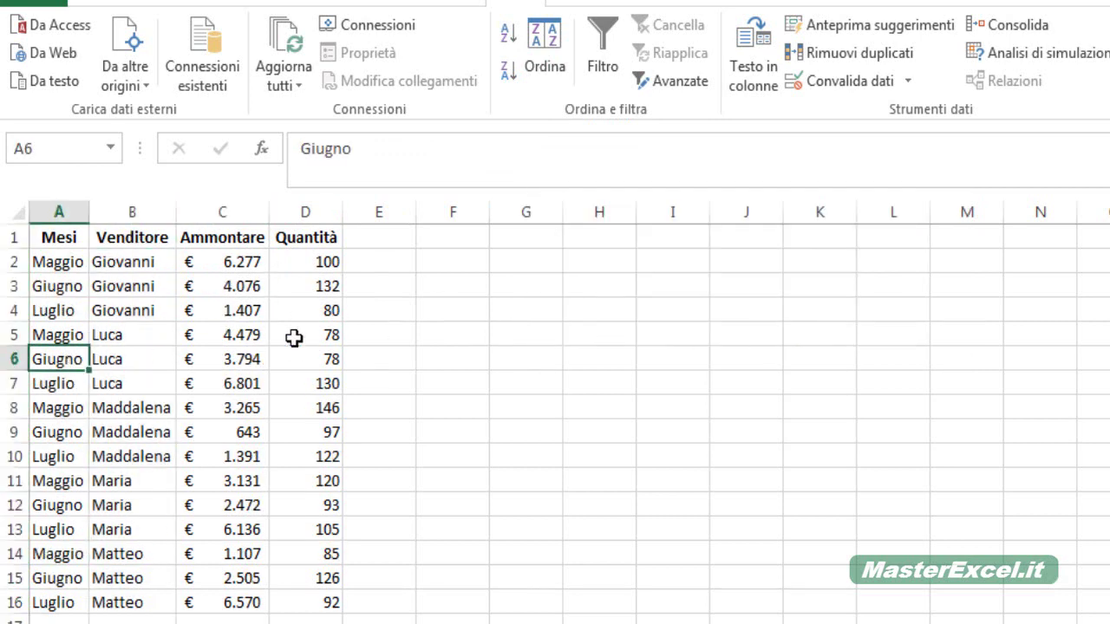
left_click(160, 456)
left_click(57, 481)
left_click(222, 286)
left_click(248, 410)
left_click(57, 431)
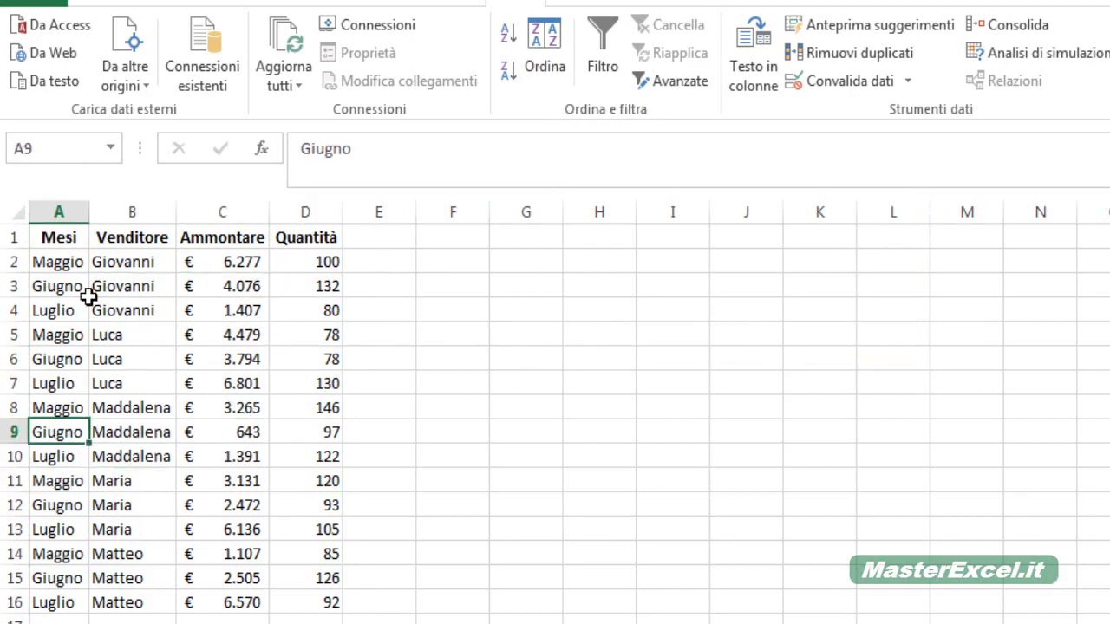
left_click(74, 286)
left_click(222, 286)
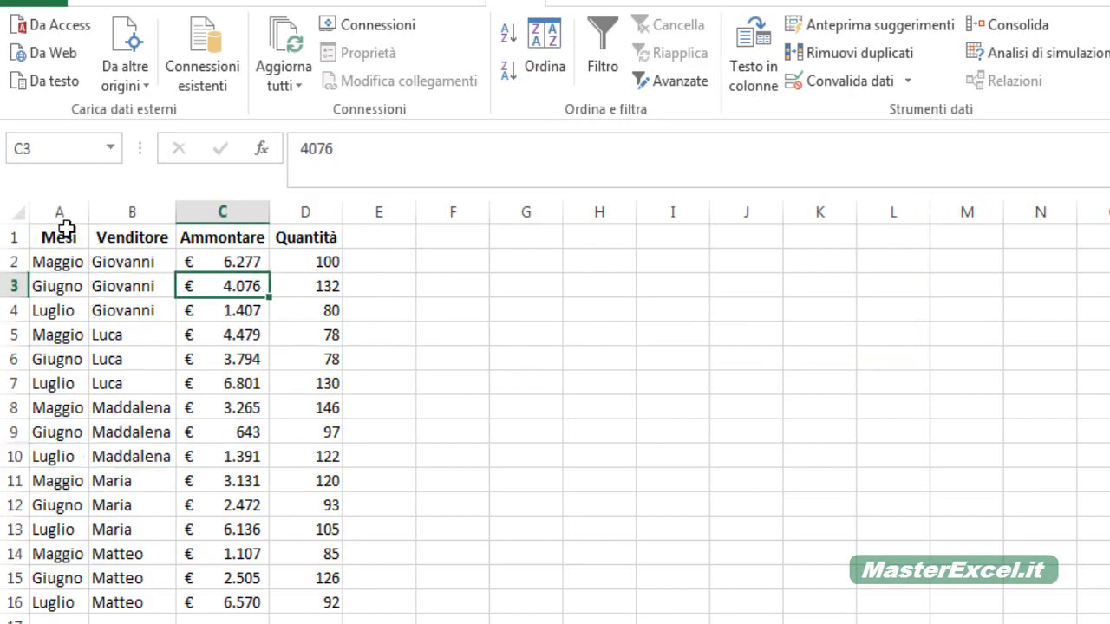
left_click_drag(60, 237, 305, 602)
left_click(221, 310)
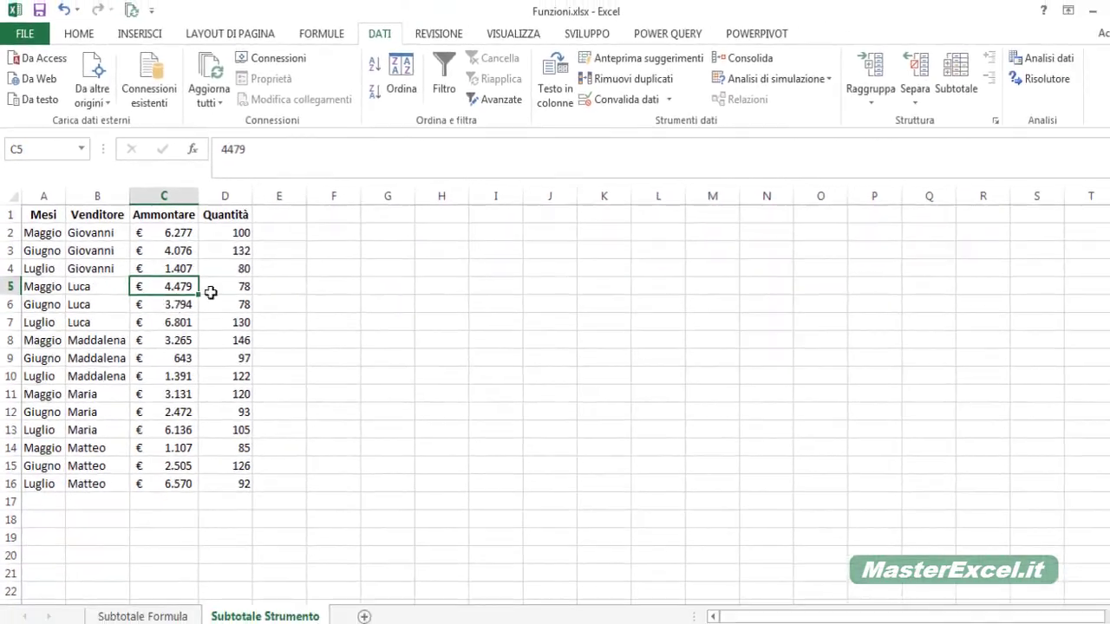
Add Somma subtotals of Ammontare and Quantità at each change of Venditore.
left_click(959, 83)
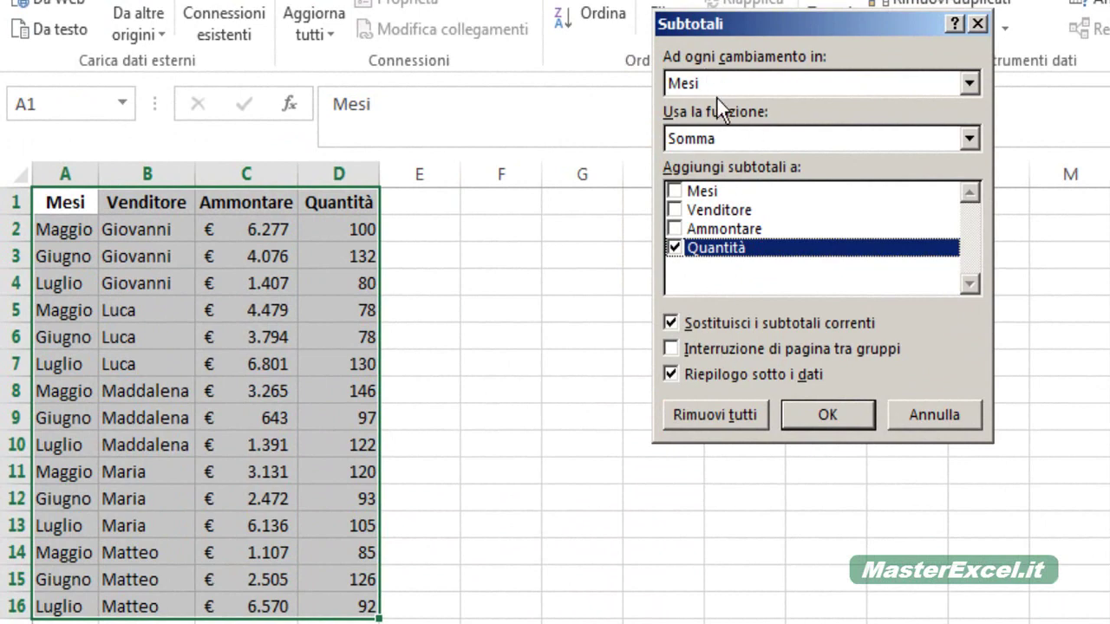
left_click(716, 90)
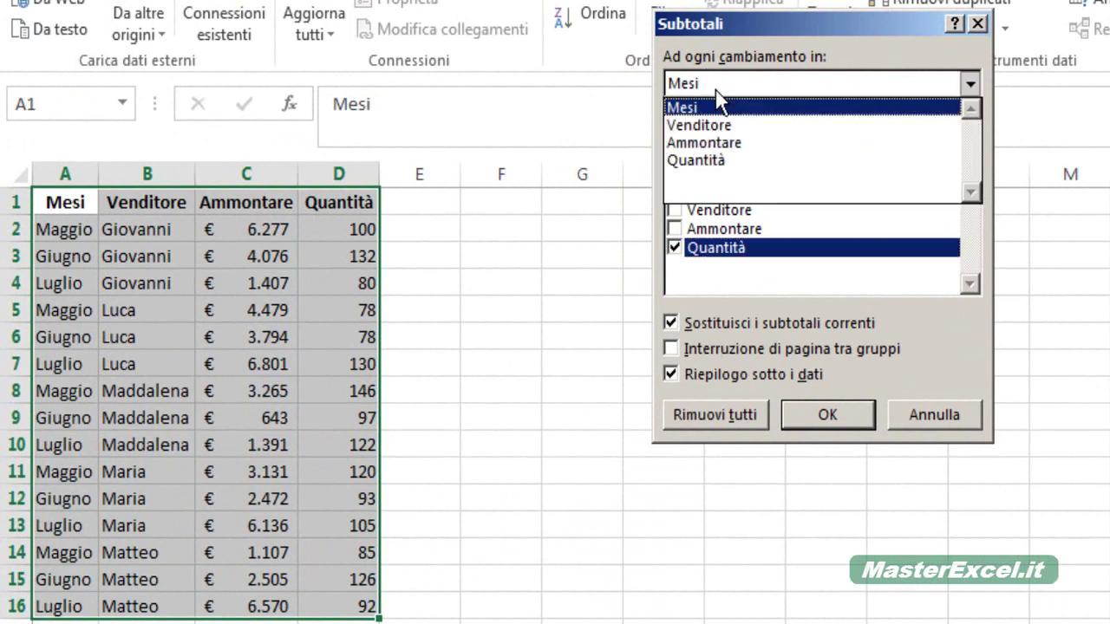
left_click(716, 125)
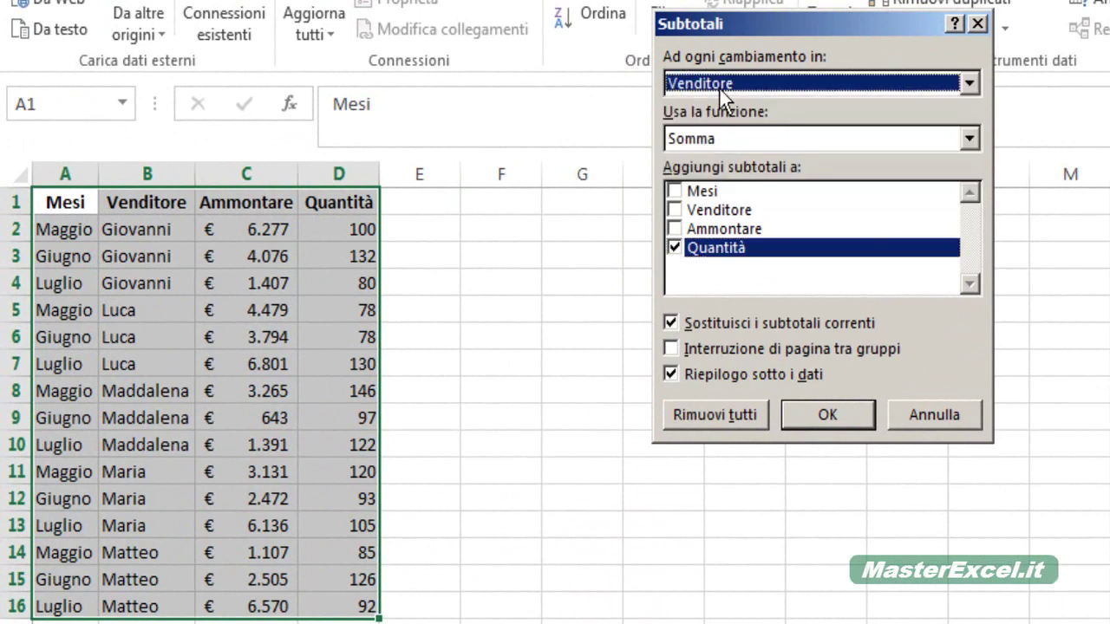
left_click(711, 141)
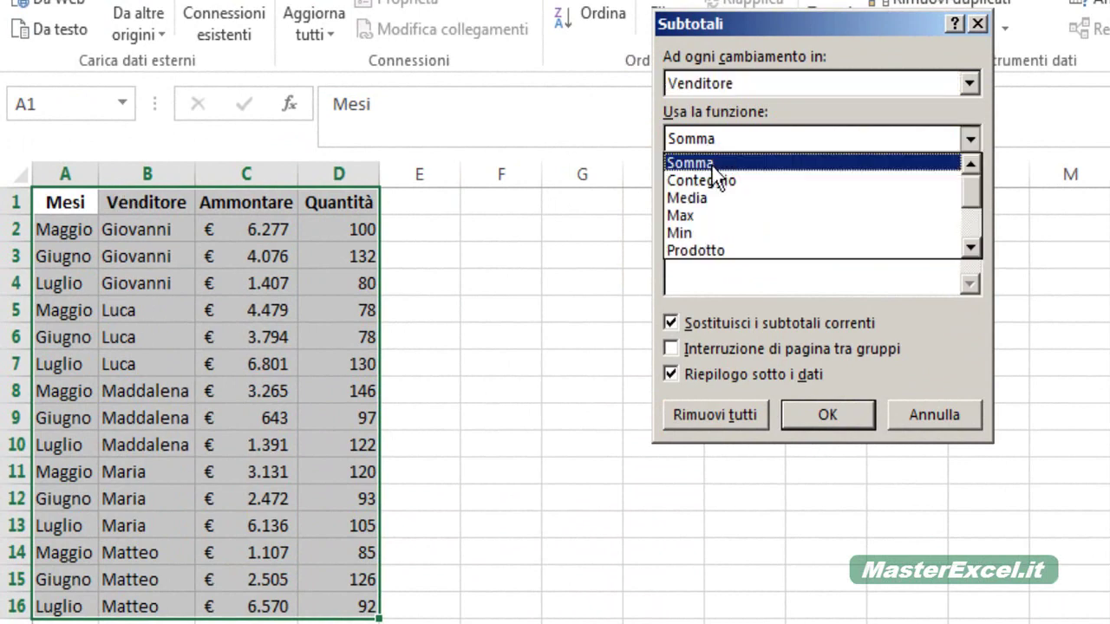
left_click(712, 165)
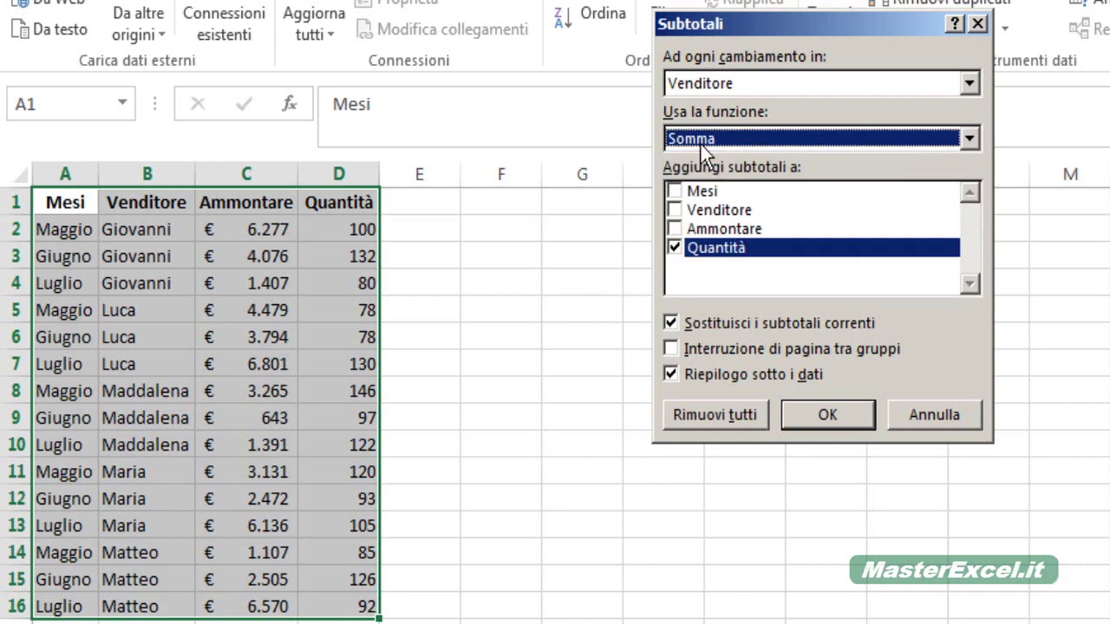
left_click(702, 143)
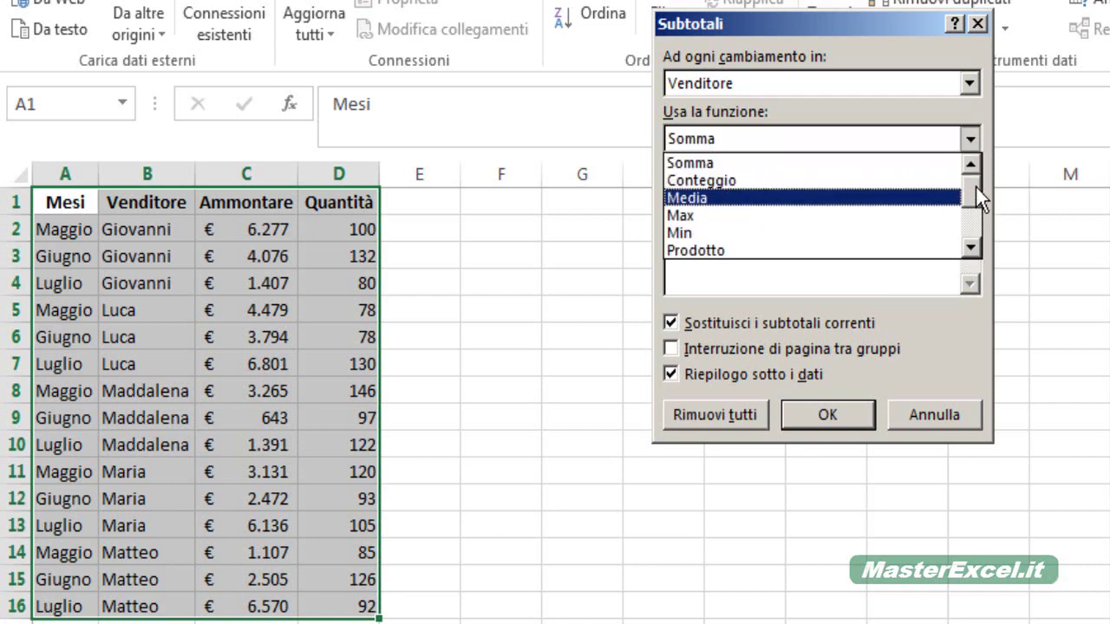
left_click_drag(976, 185, 1002, 170)
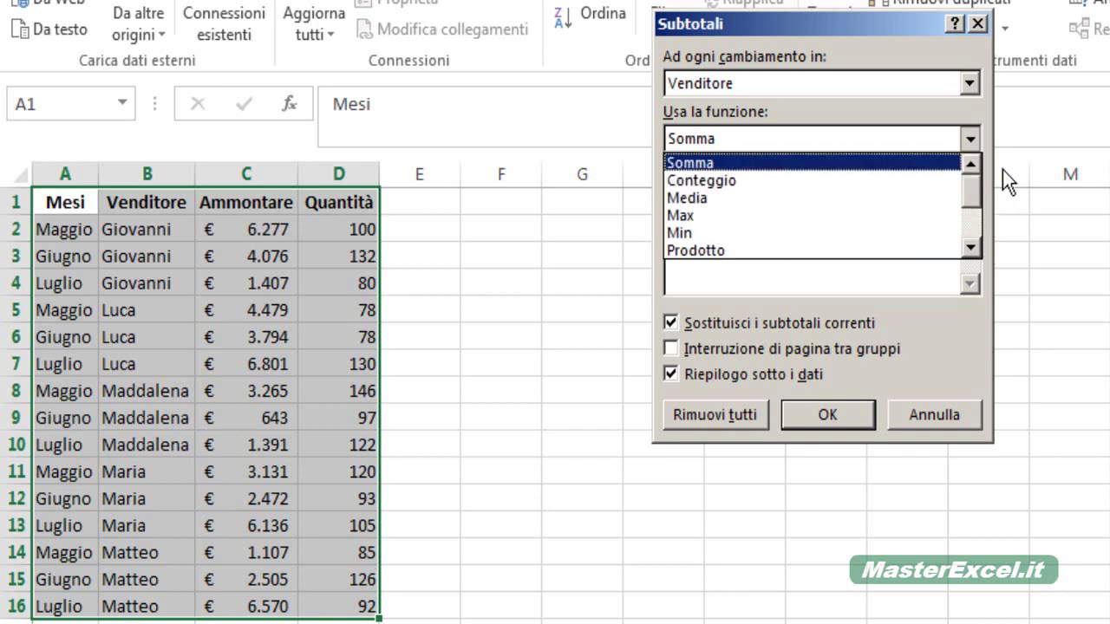
left_click(775, 164)
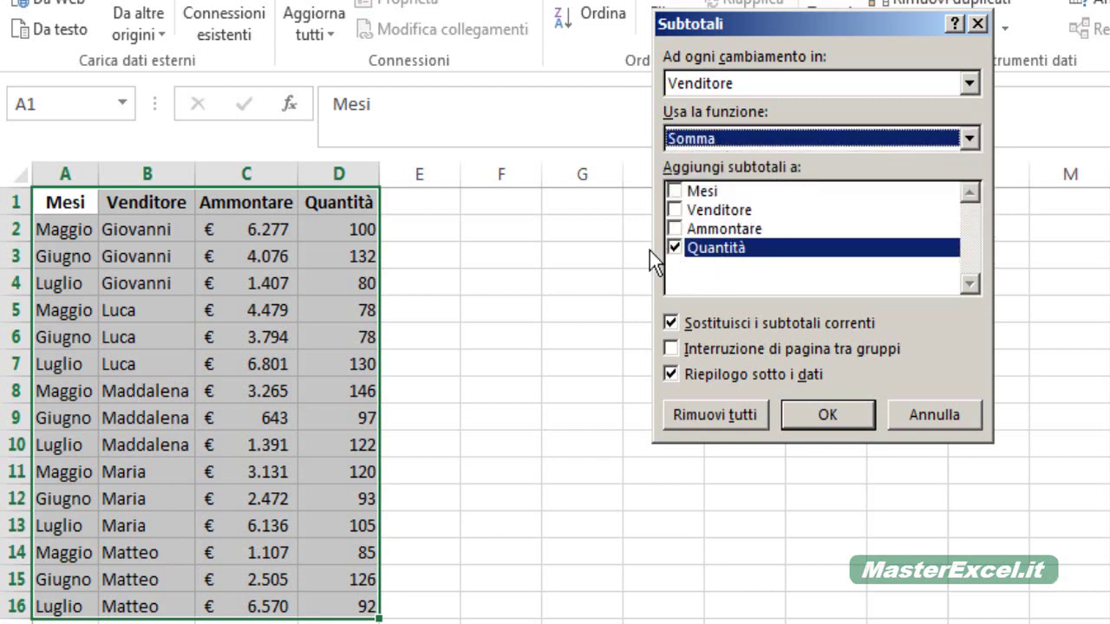
left_click(701, 230)
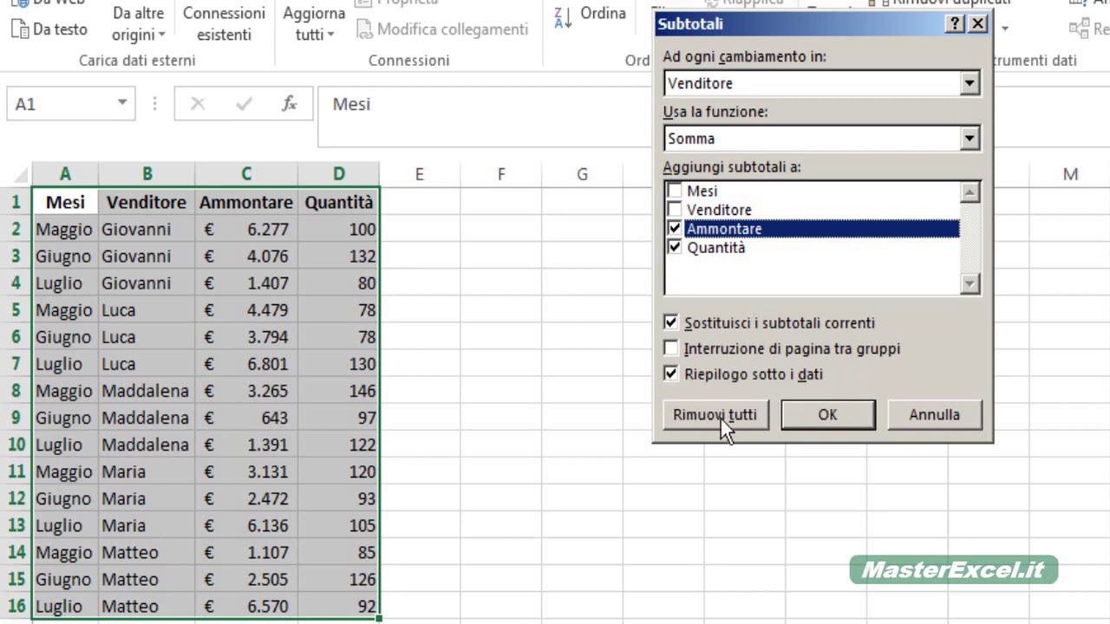
left_click(809, 412)
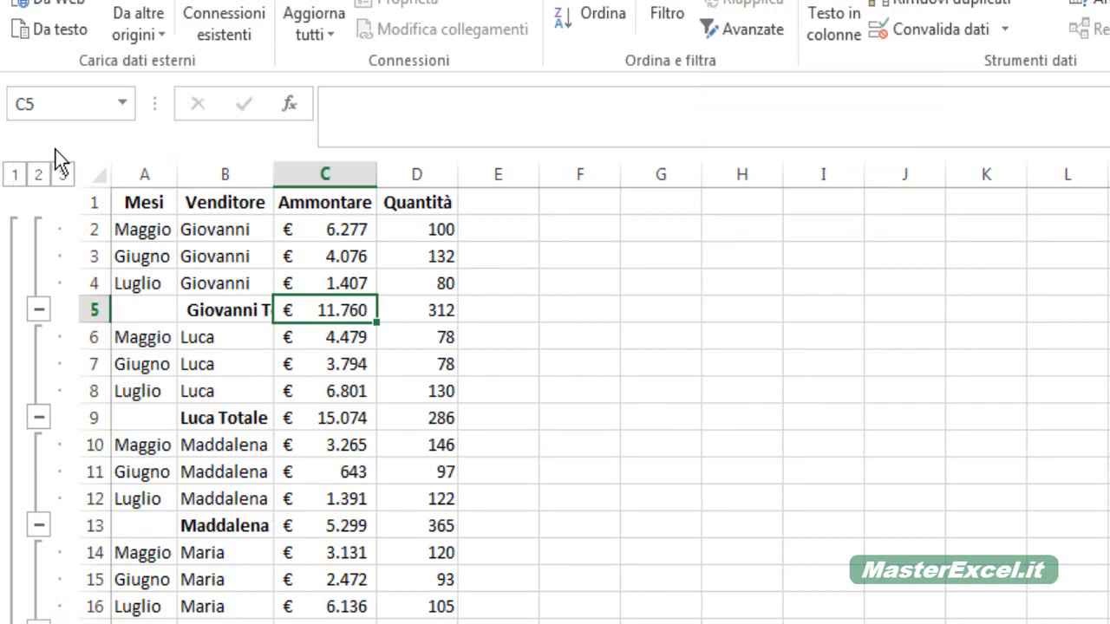
left_click(15, 176)
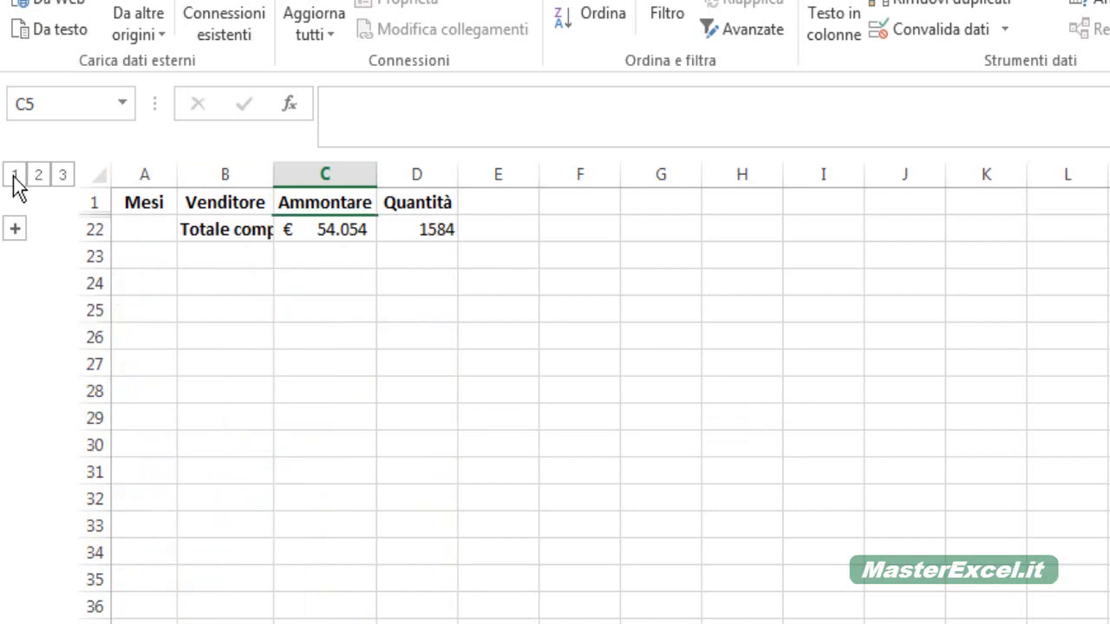
double_click(273, 174)
left_click_drag(249, 232, 464, 228)
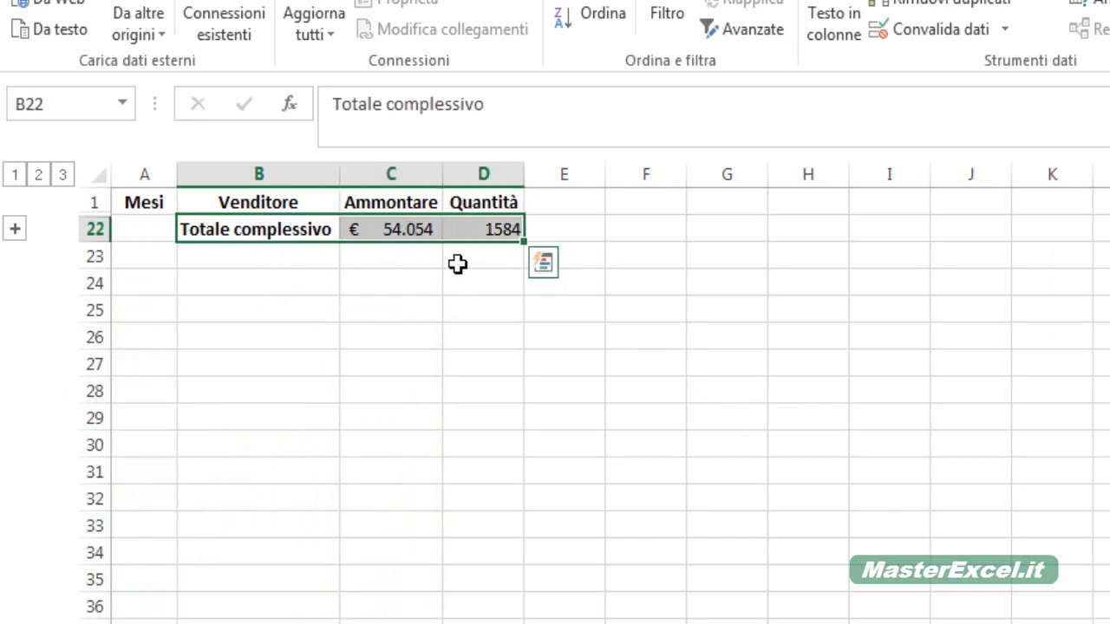
left_click(389, 228)
left_click(484, 233)
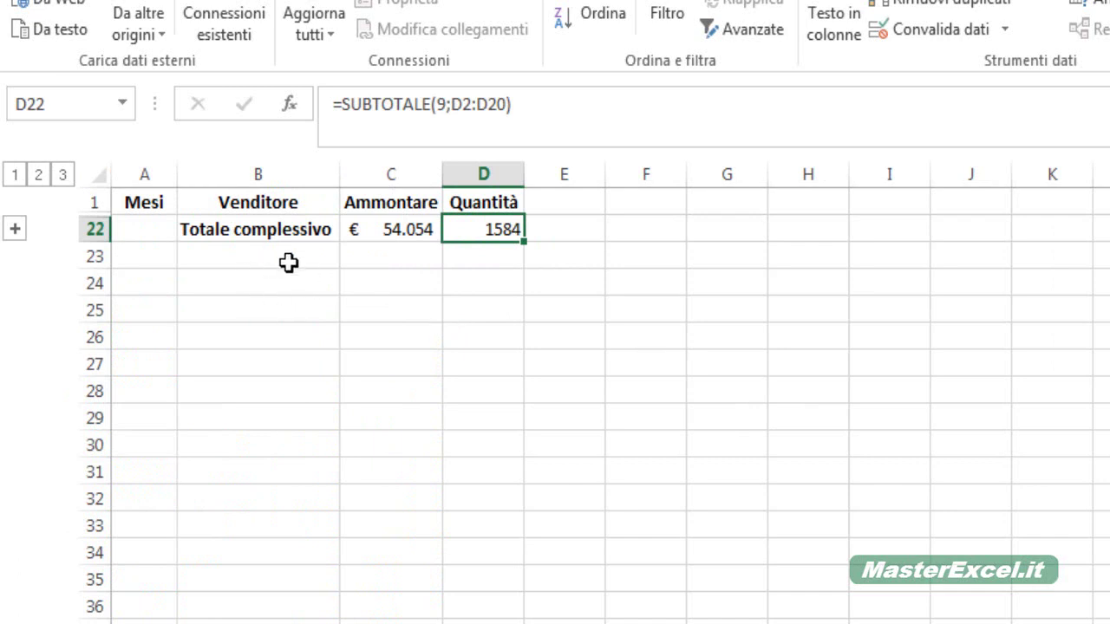
left_click(385, 225)
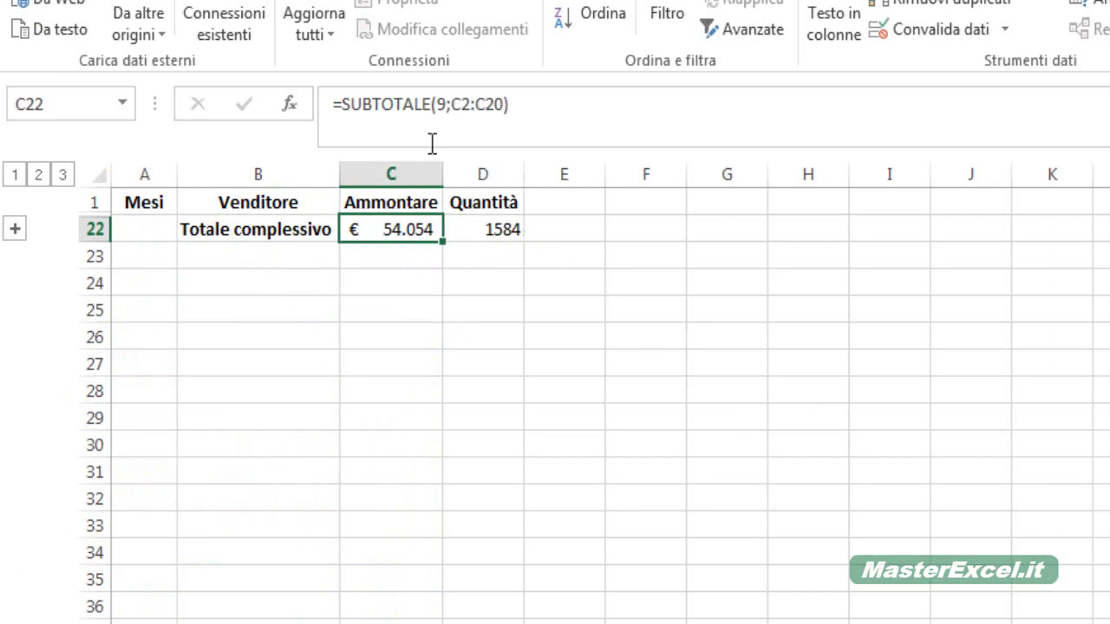
left_click(439, 116)
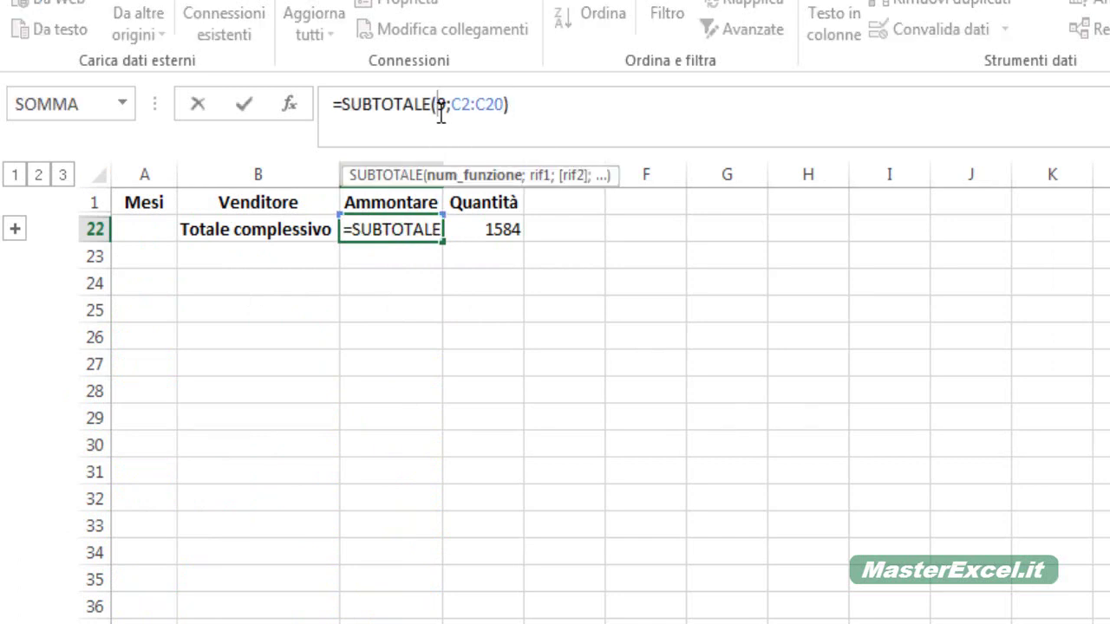
left_click(445, 177)
left_click(529, 111)
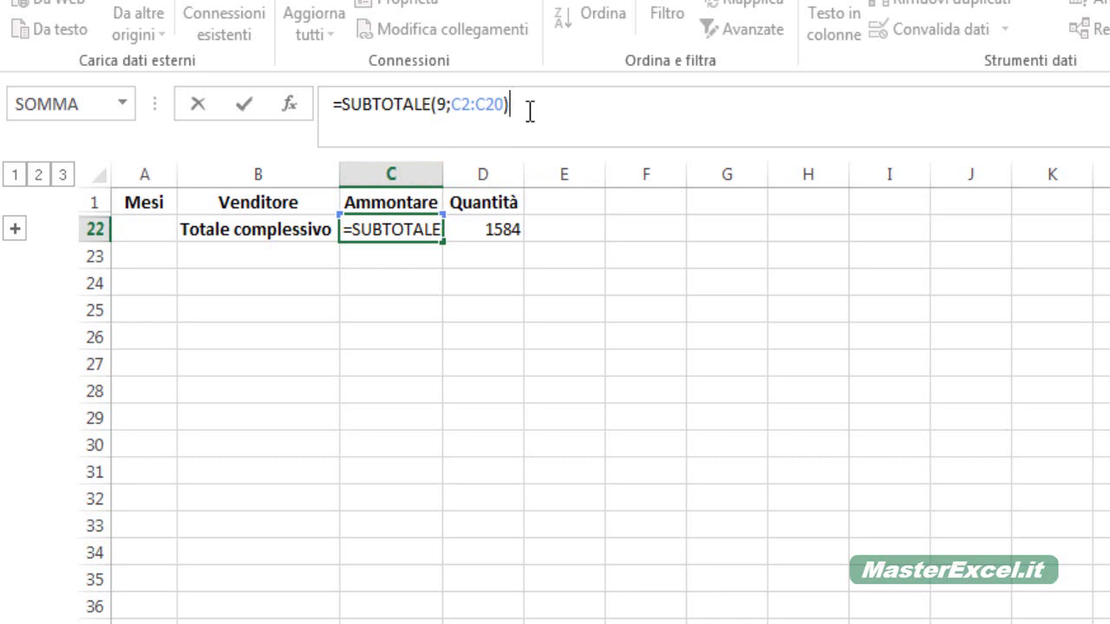
key("Return")
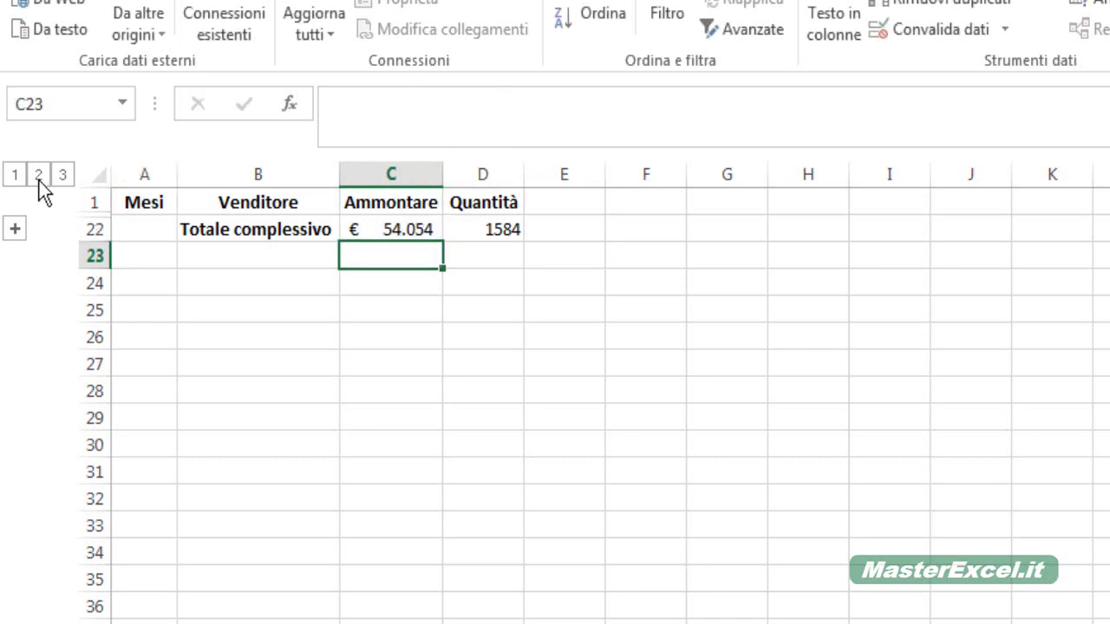
Collapse the outline to level 2 and inspect each seller's Totale sums for Ammontare and Quantità.
left_click(36, 180)
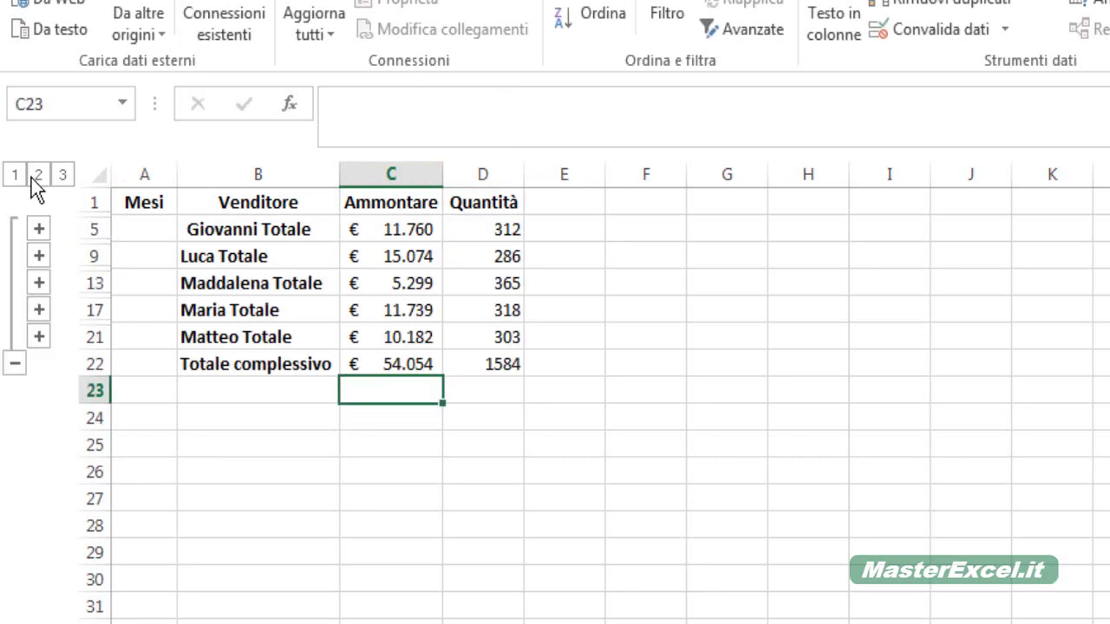
left_click(239, 232)
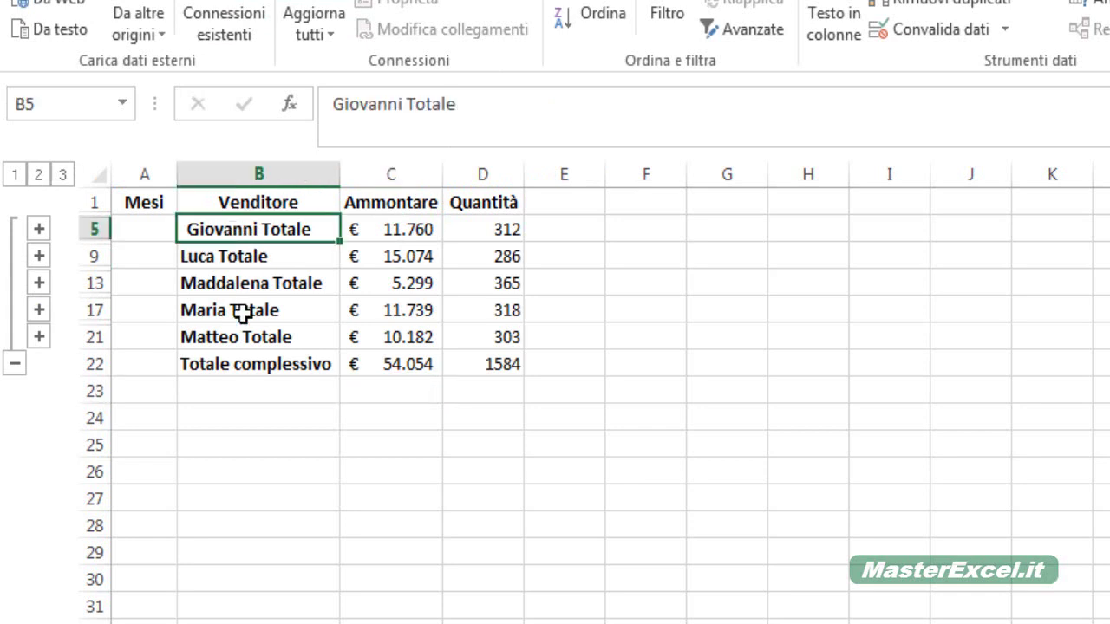
left_click(312, 253)
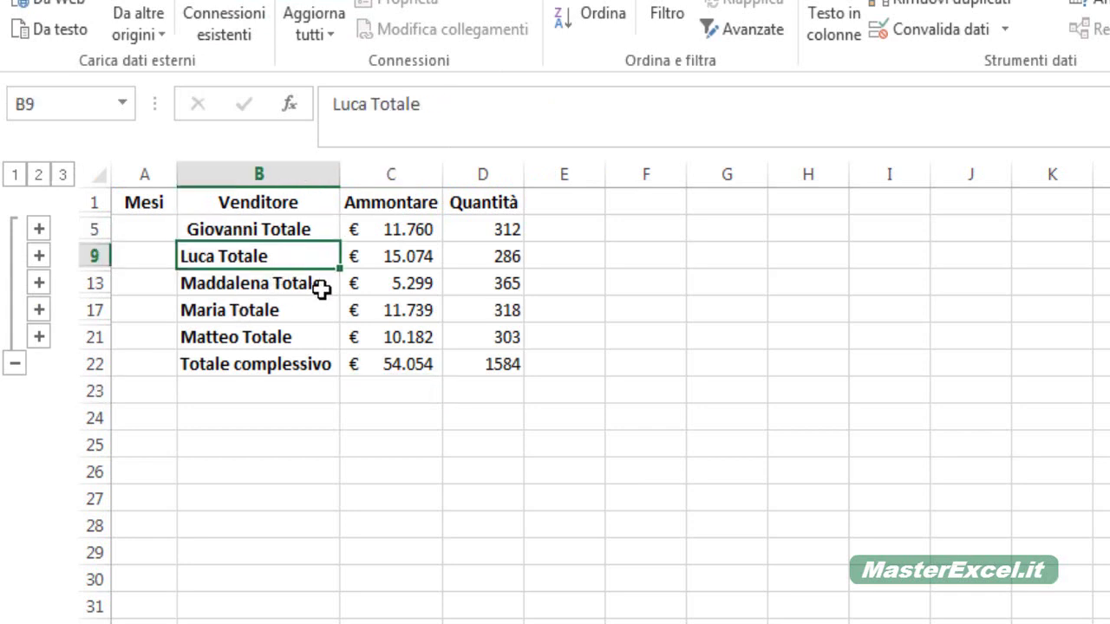
left_click(321, 290)
left_click(308, 316)
left_click(308, 334)
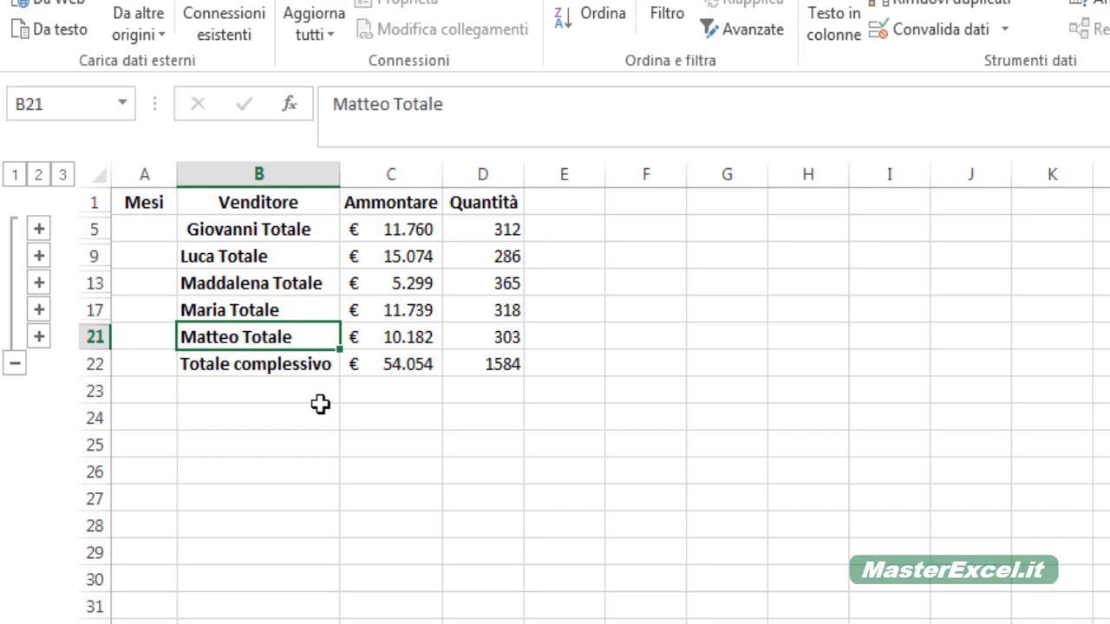
mouse_move(381, 231)
left_mouse_down()
mouse_move(419, 317)
mouse_move(407, 339)
left_mouse_up()
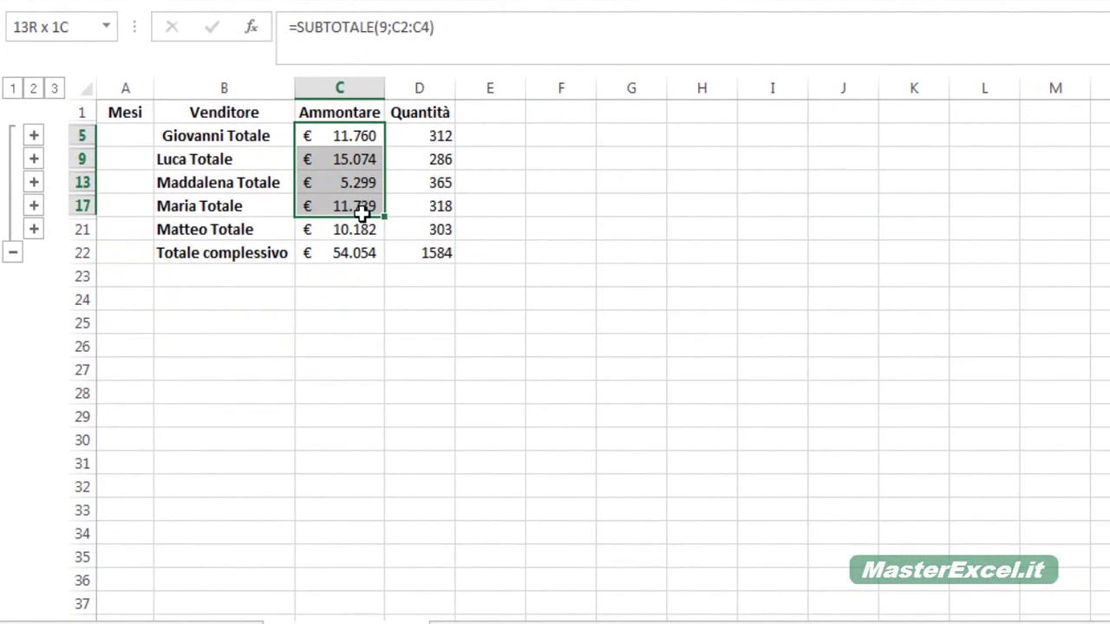
left_click_drag(434, 135, 429, 229)
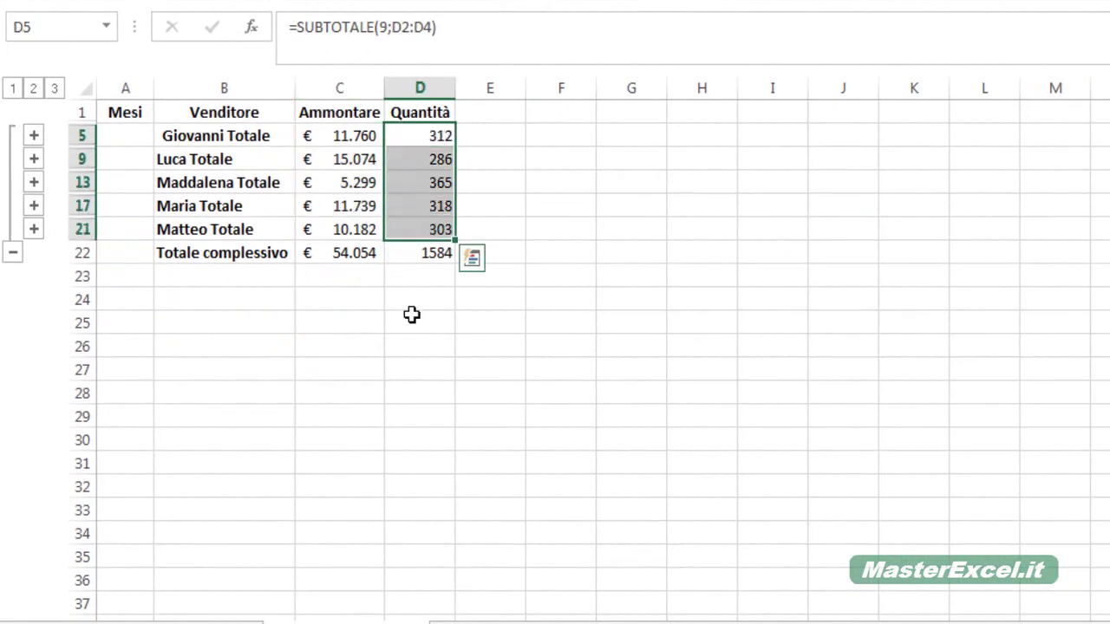
Expand the outline to level 3 and review each seller's Totale row and the Totale complessivo.
left_click(53, 89)
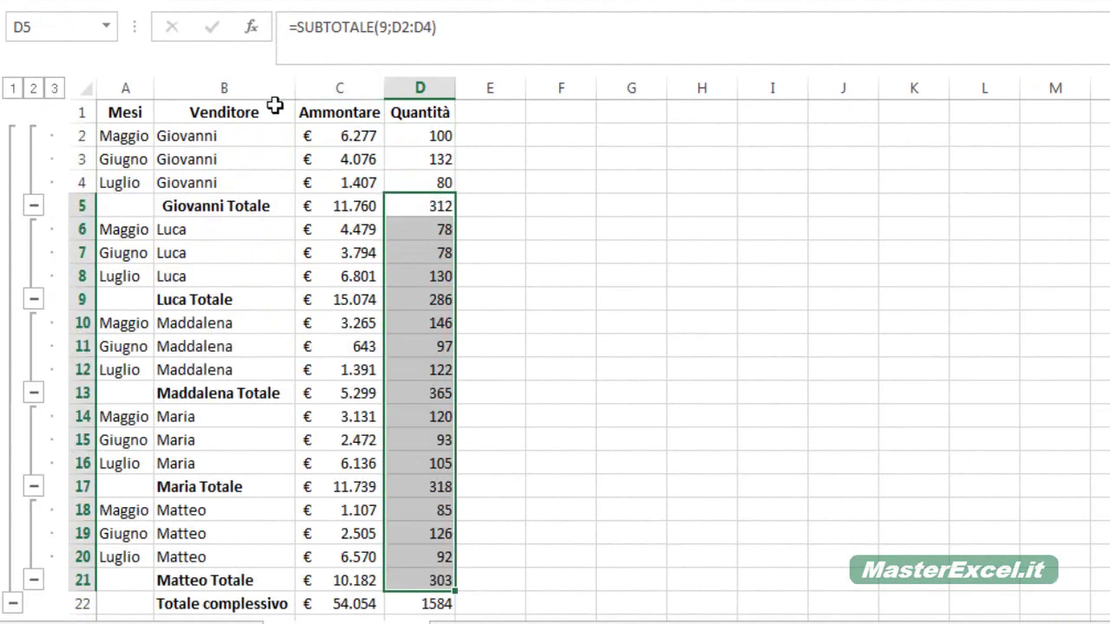
left_click(171, 151)
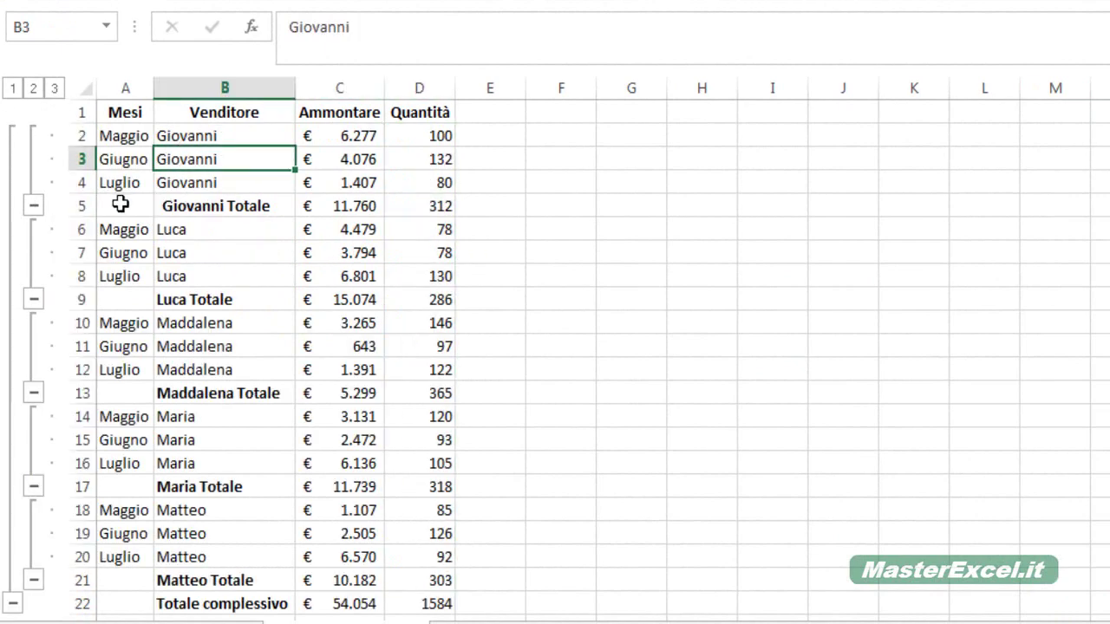
mouse_move(119, 205)
left_mouse_down()
mouse_move(475, 229)
mouse_move(459, 214)
left_mouse_up()
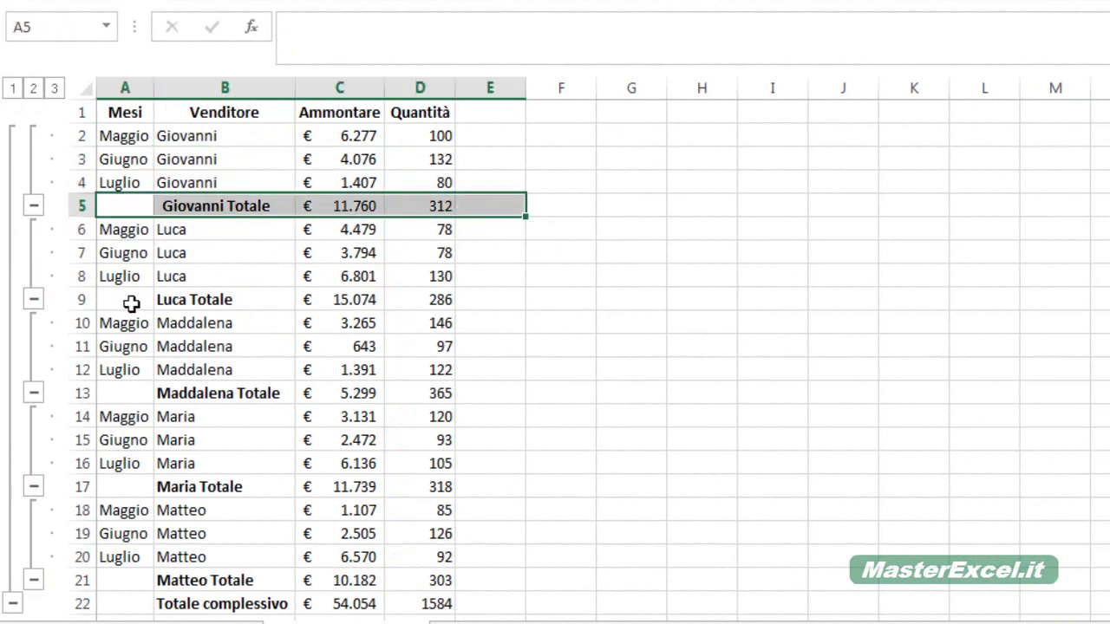
left_click_drag(126, 300, 482, 298)
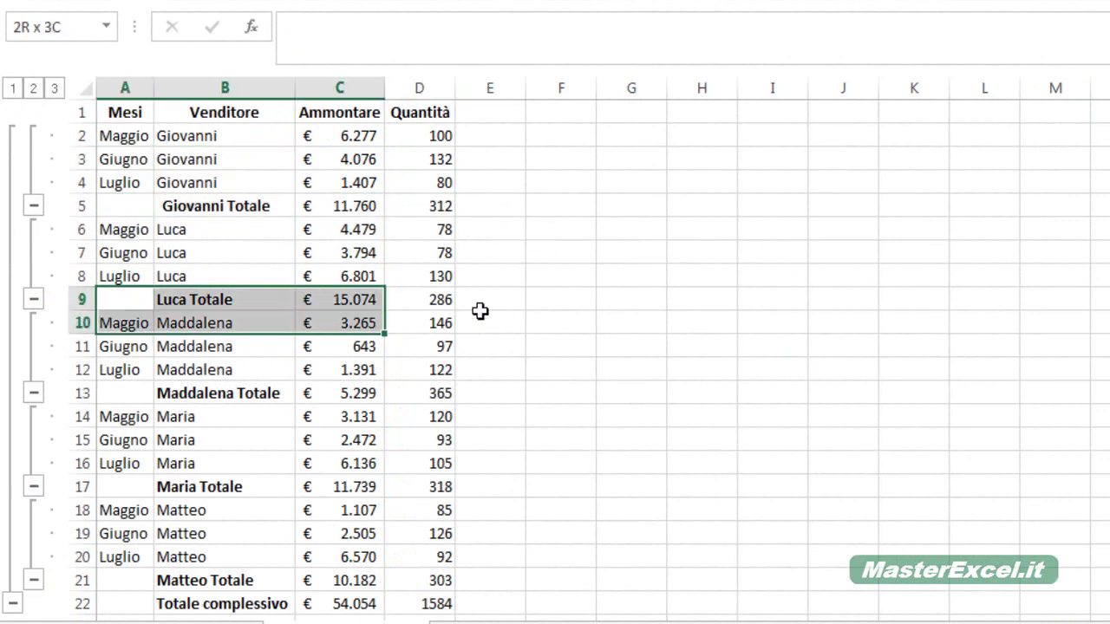
left_click(82, 393)
scroll(119, 446, "down", 1)
scroll(119, 447, "down", 1)
left_click(82, 436)
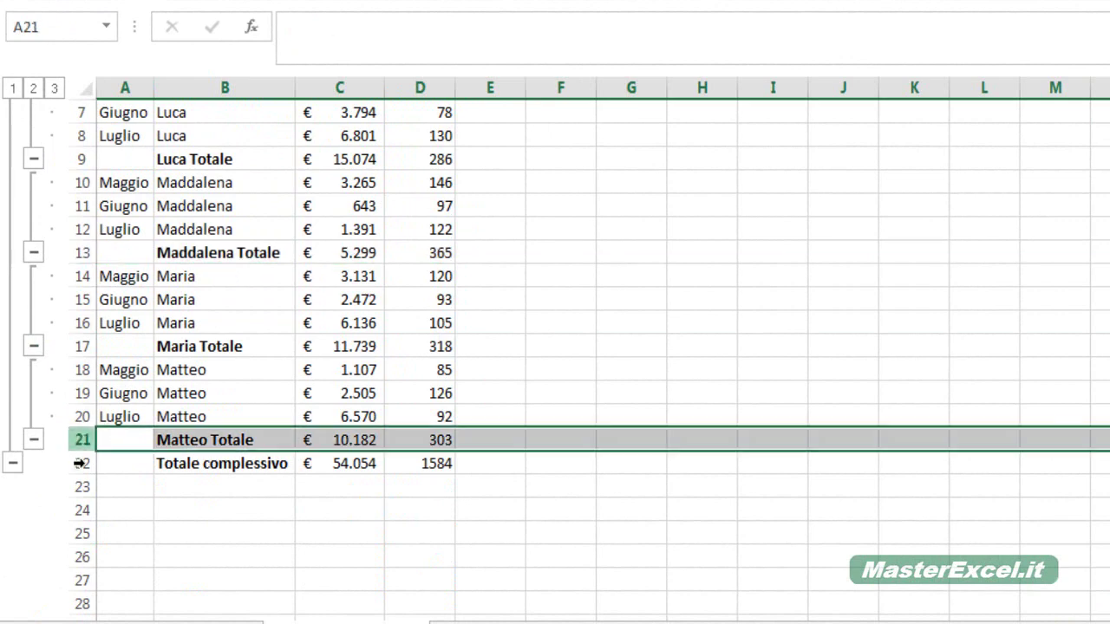
left_click(82, 458)
scroll(240, 141, "up", 2)
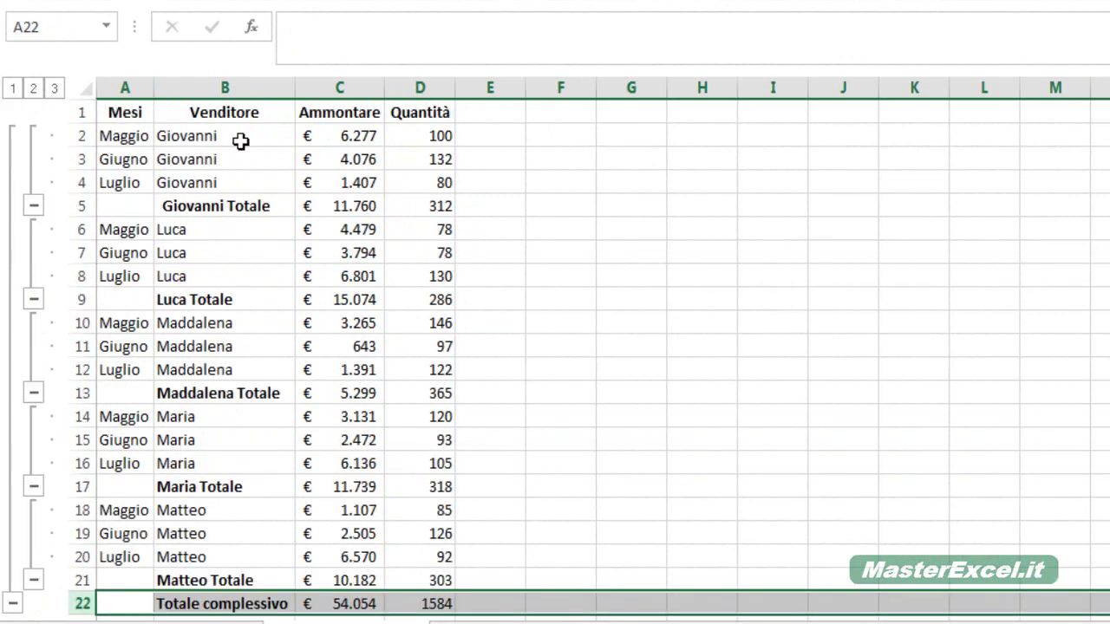
left_click(238, 135)
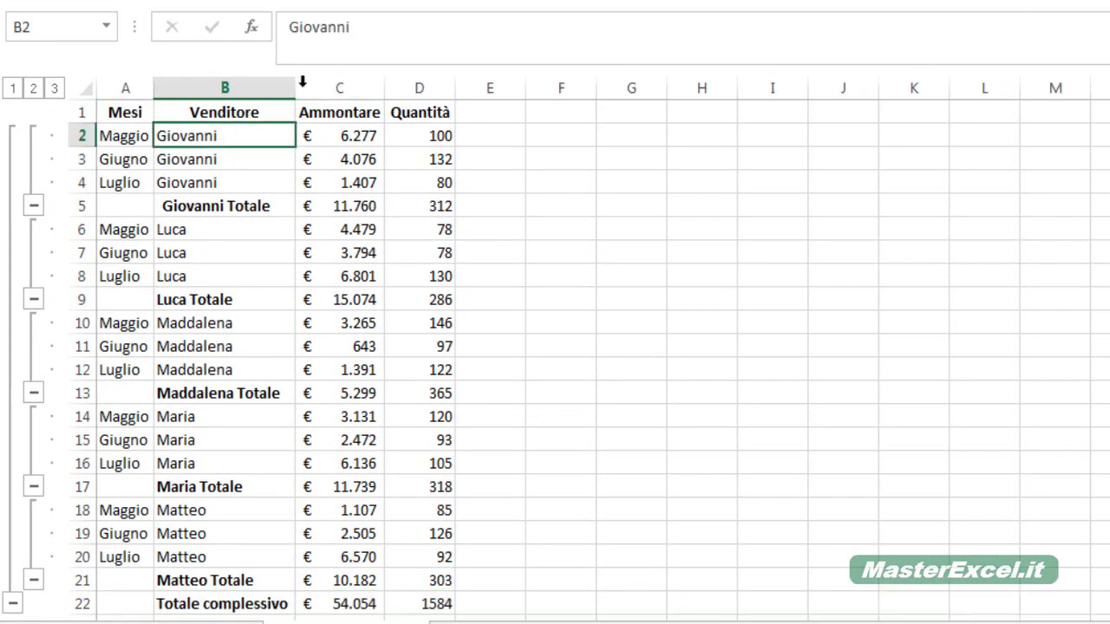
Switch the per-seller subtotals to Media averages, then reopen the Subtotale settings.
left_click(772, 4)
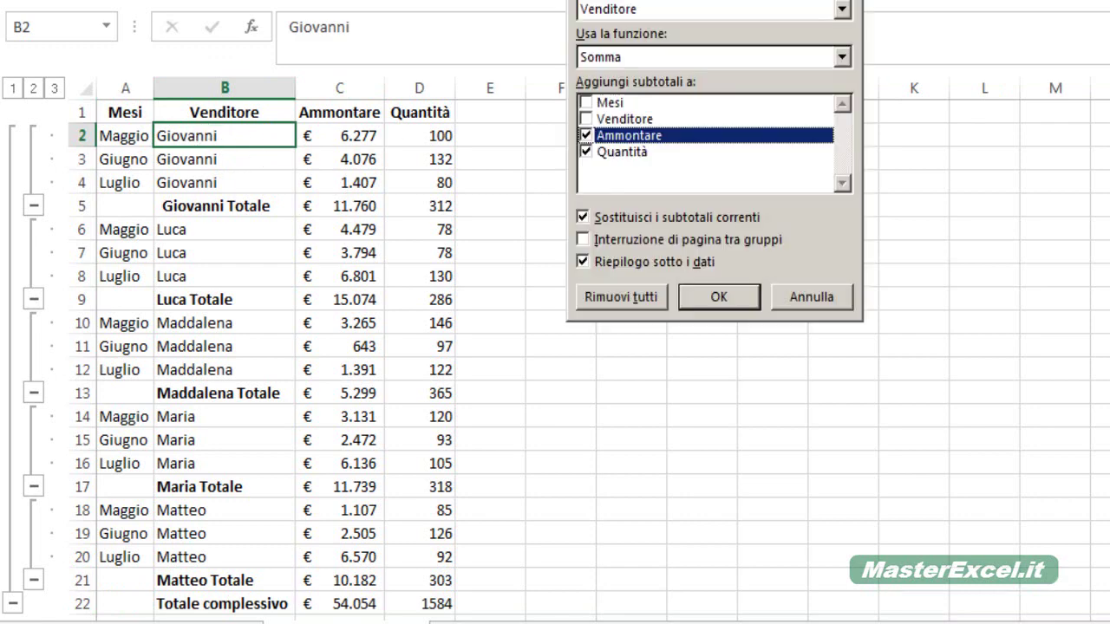
left_click(604, 59)
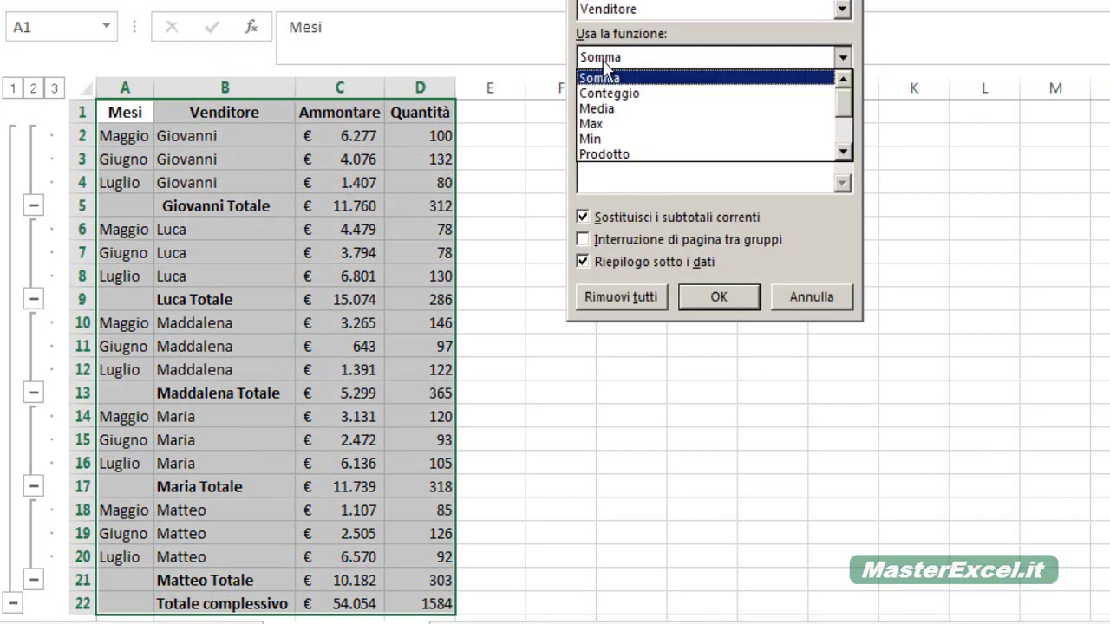
left_click(602, 110)
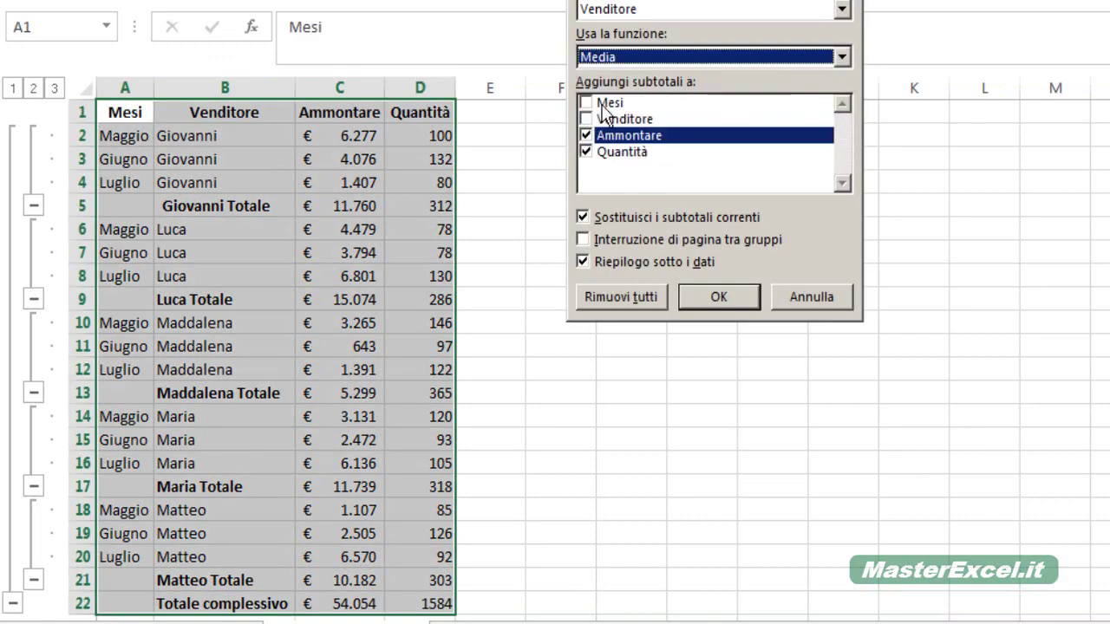
left_click(708, 299)
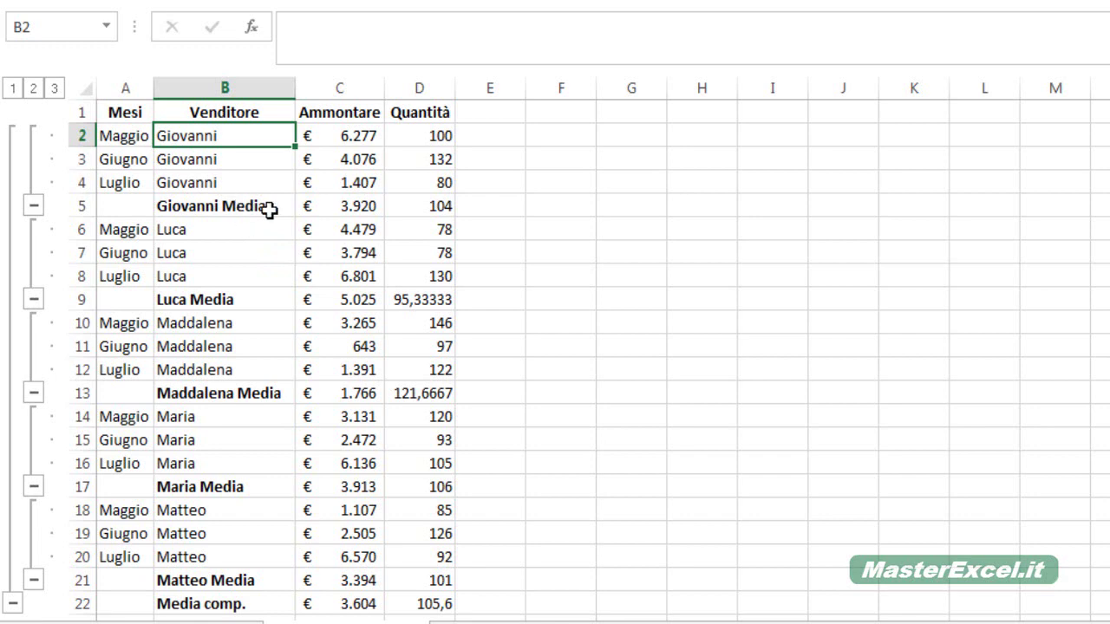
key("alt+a")
key("b")
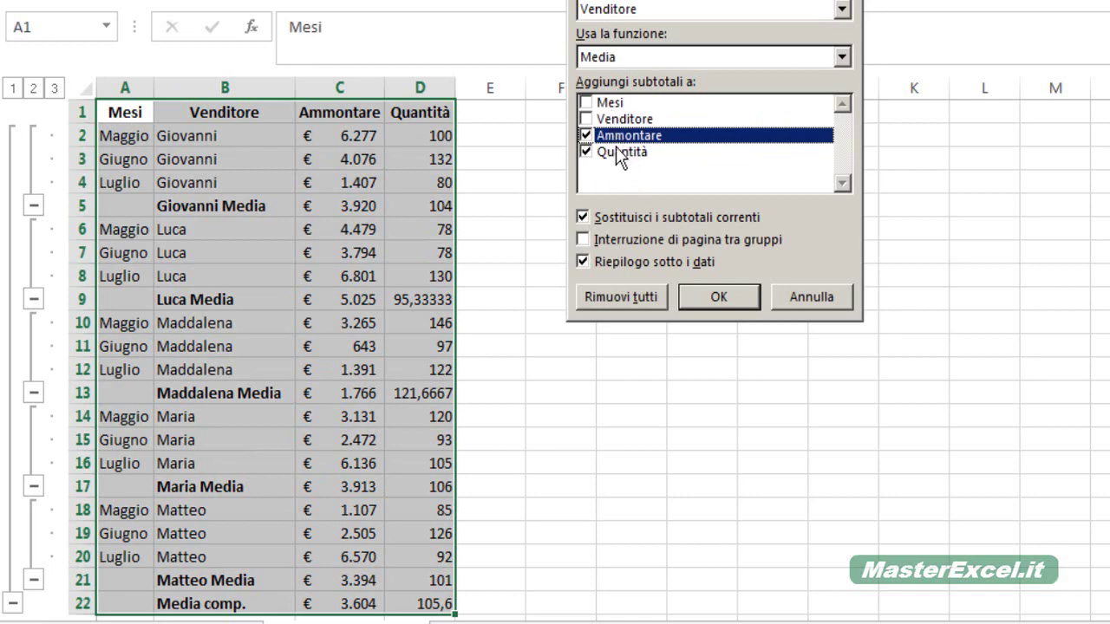
Add Somma subtotals alongside the Media rows, with Sostituisci i subtotali correnti unchecked.
left_click(617, 61)
left_click(617, 79)
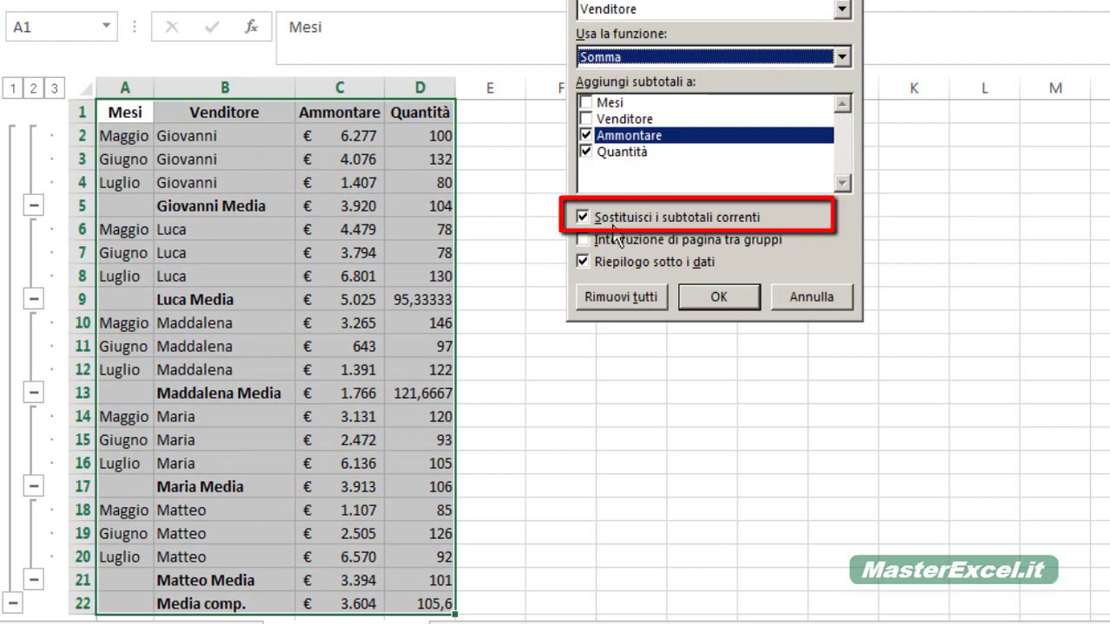
left_click(610, 223)
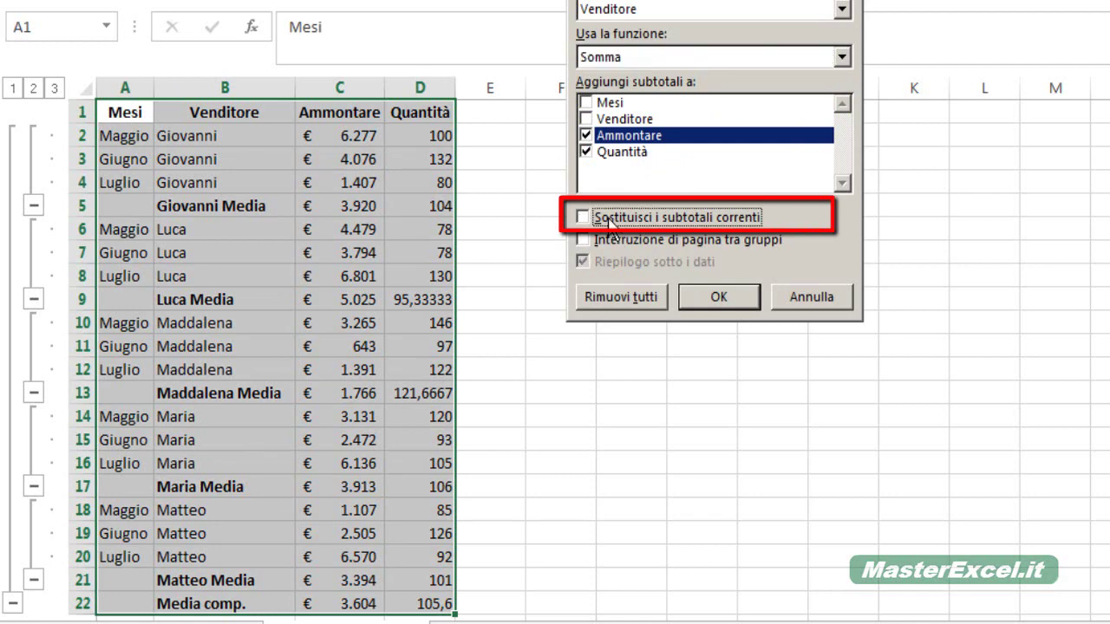
left_click(704, 297)
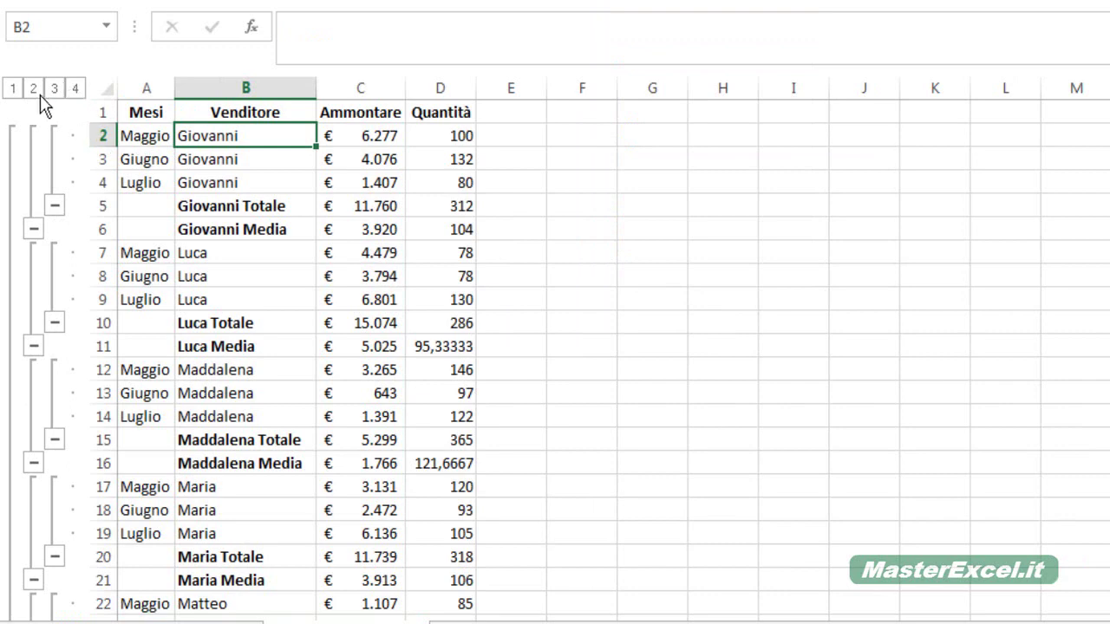
View outline levels 1 and 2 to check the grand totals and per-seller Media labels.
left_click(12, 90)
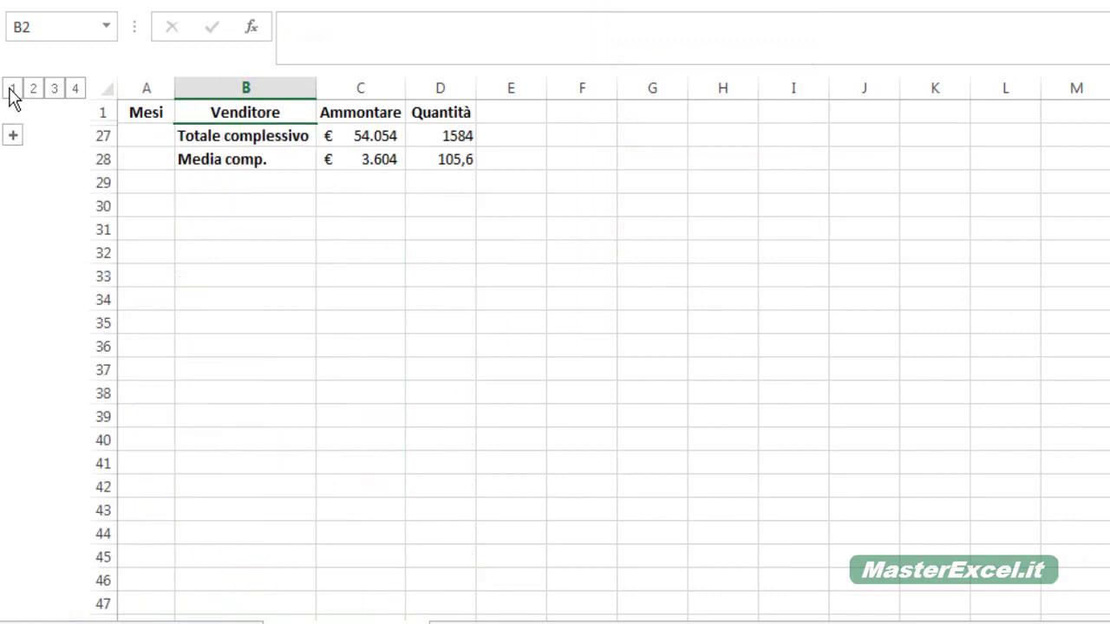
left_click(255, 135)
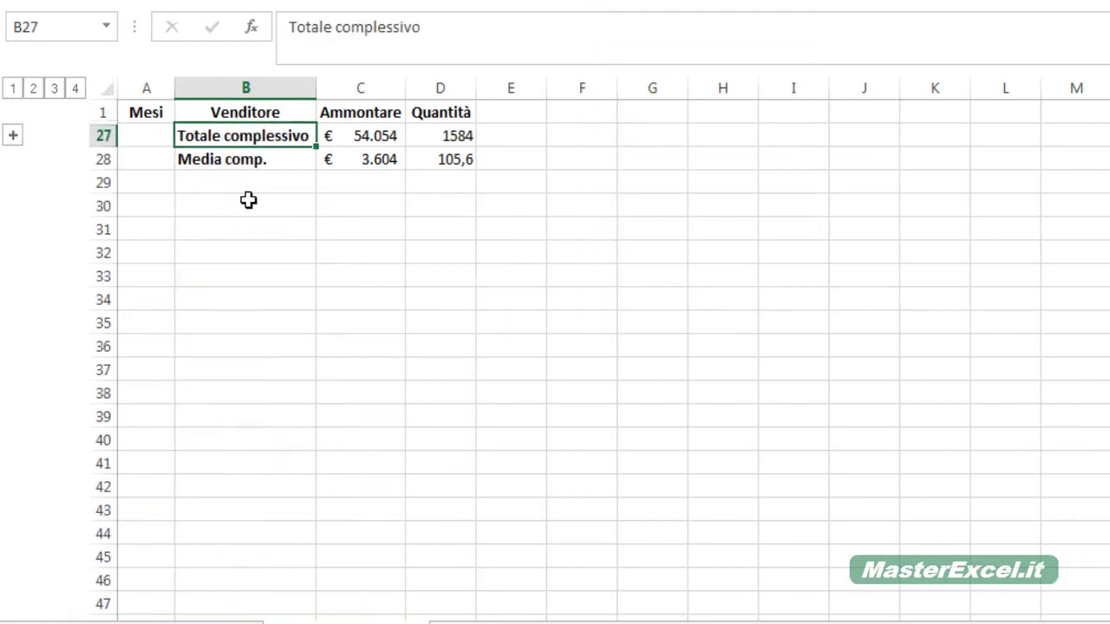
left_click(230, 161)
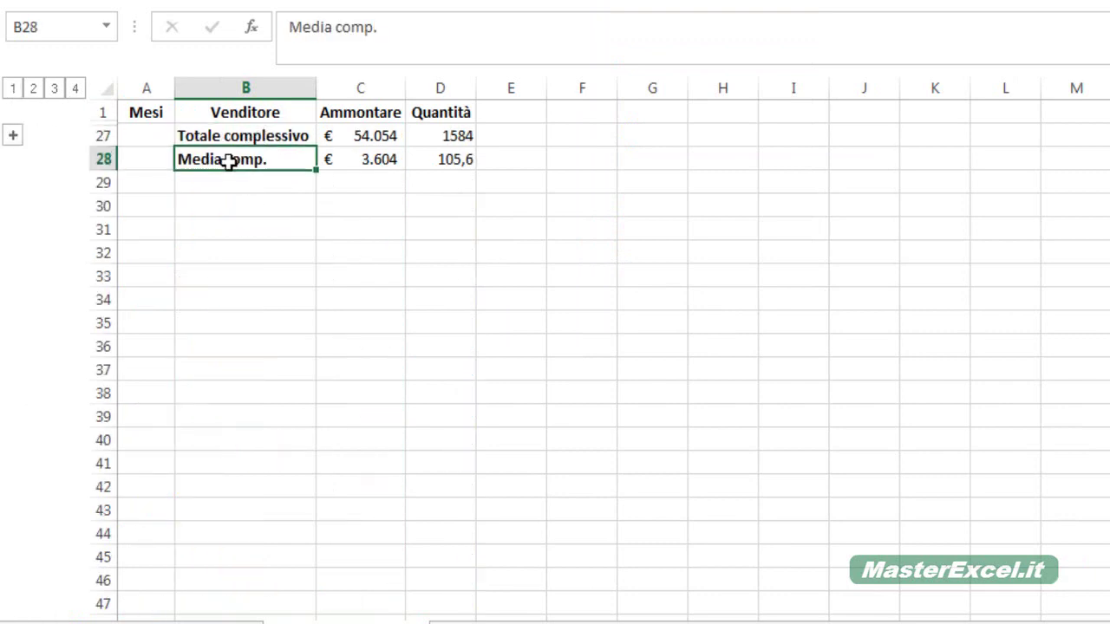
left_click(34, 89)
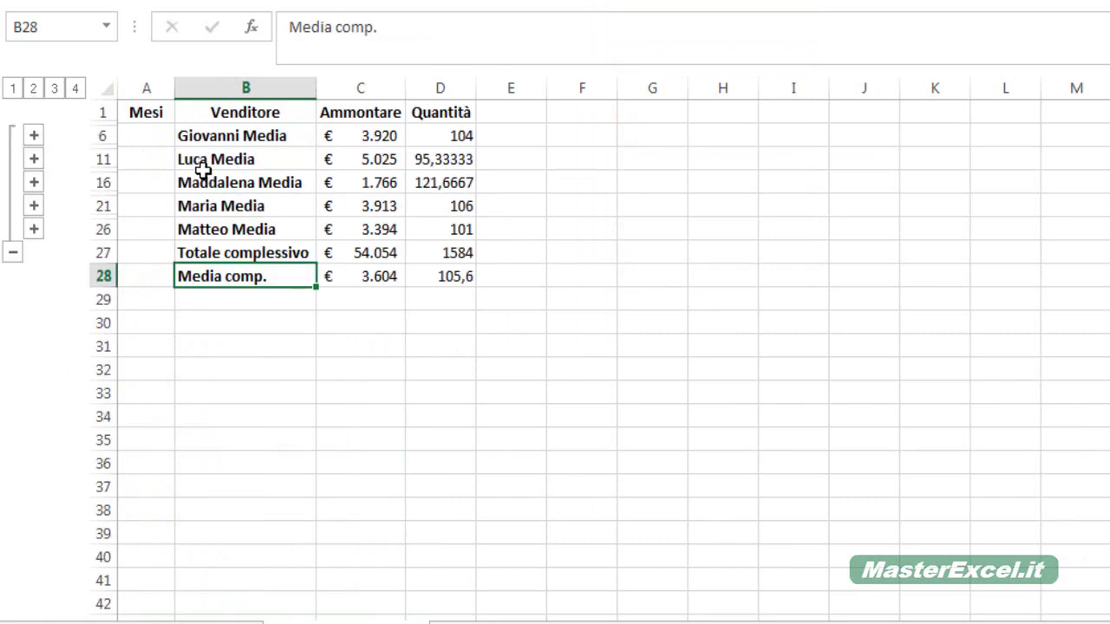
mouse_move(266, 137)
left_mouse_down()
mouse_move(264, 228)
mouse_move(227, 279)
left_mouse_up()
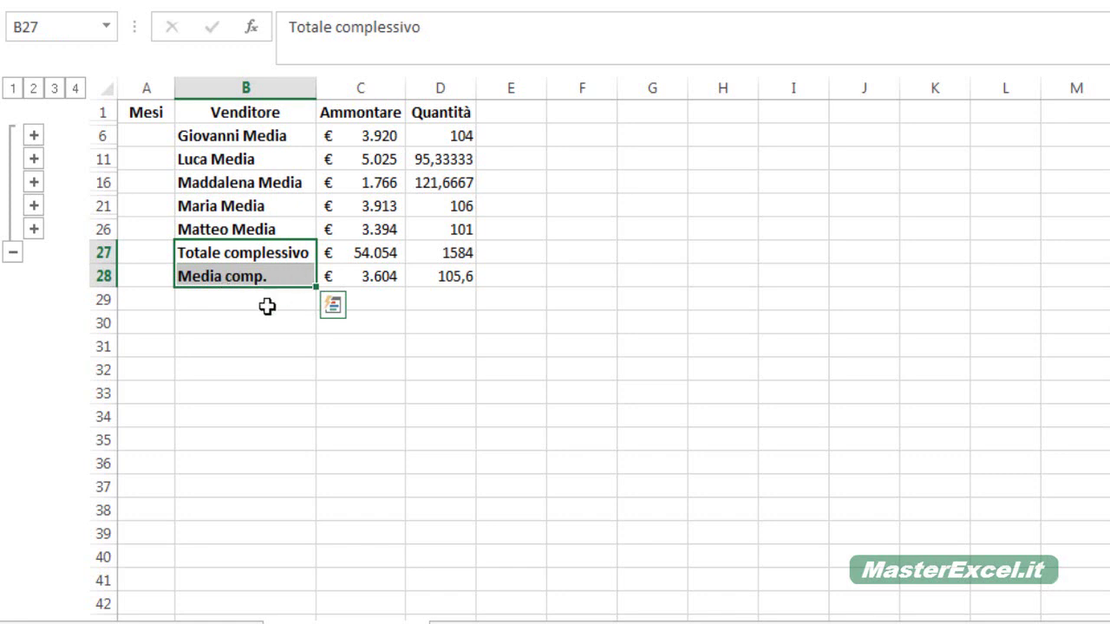
Show outline level 3 and check the Giovanni, Luca and Maddalena Totale and Media rows.
left_click(53, 89)
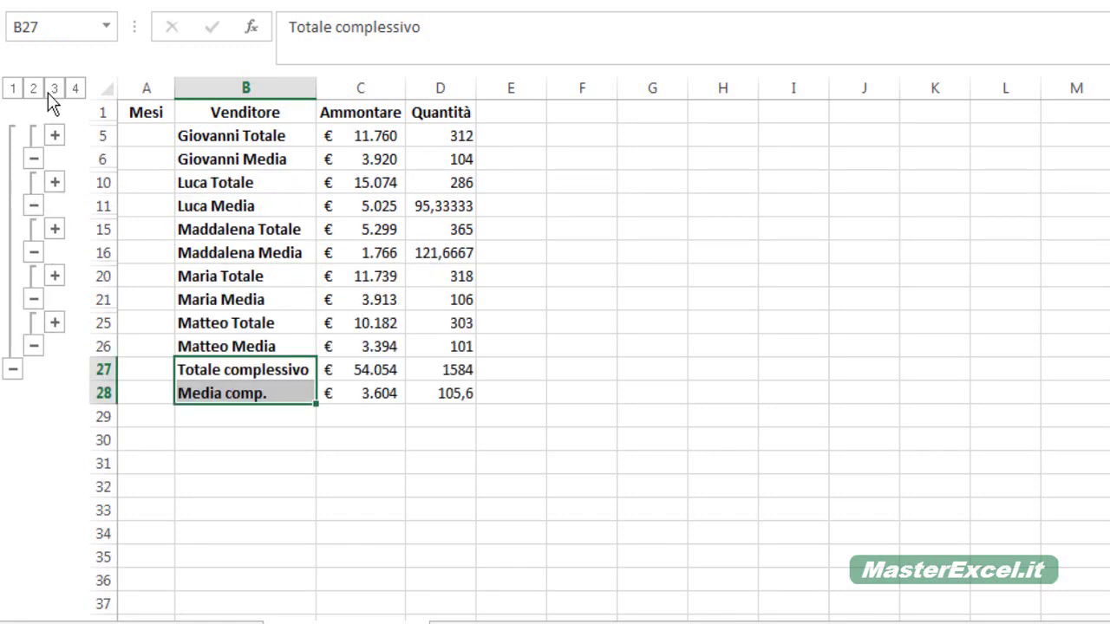
left_click(288, 158)
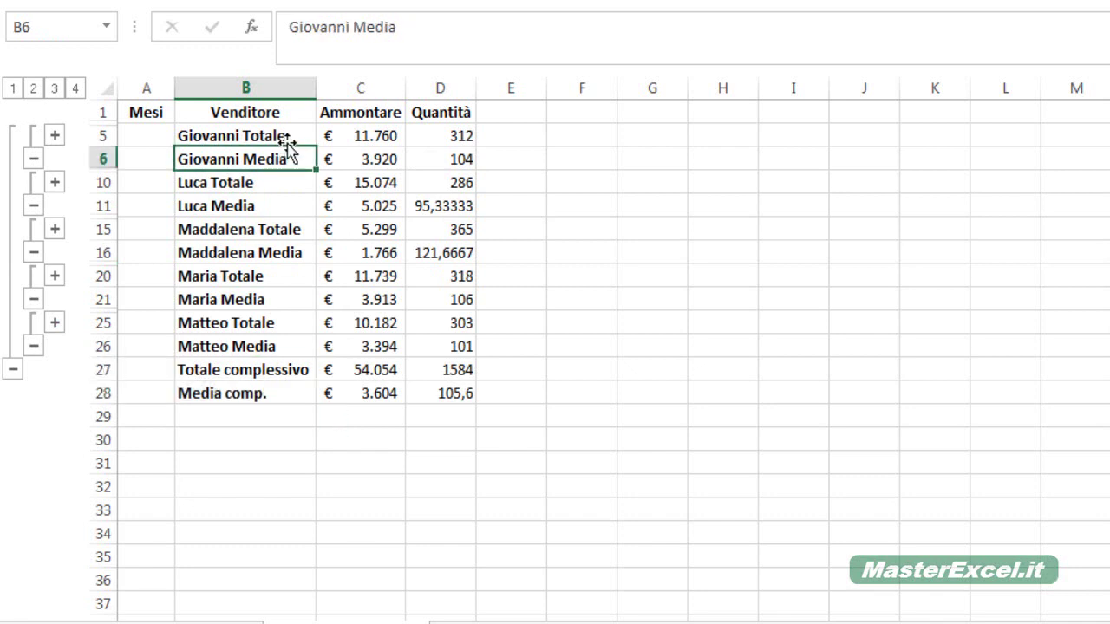
left_click(288, 141)
left_click(280, 184)
left_click(267, 250)
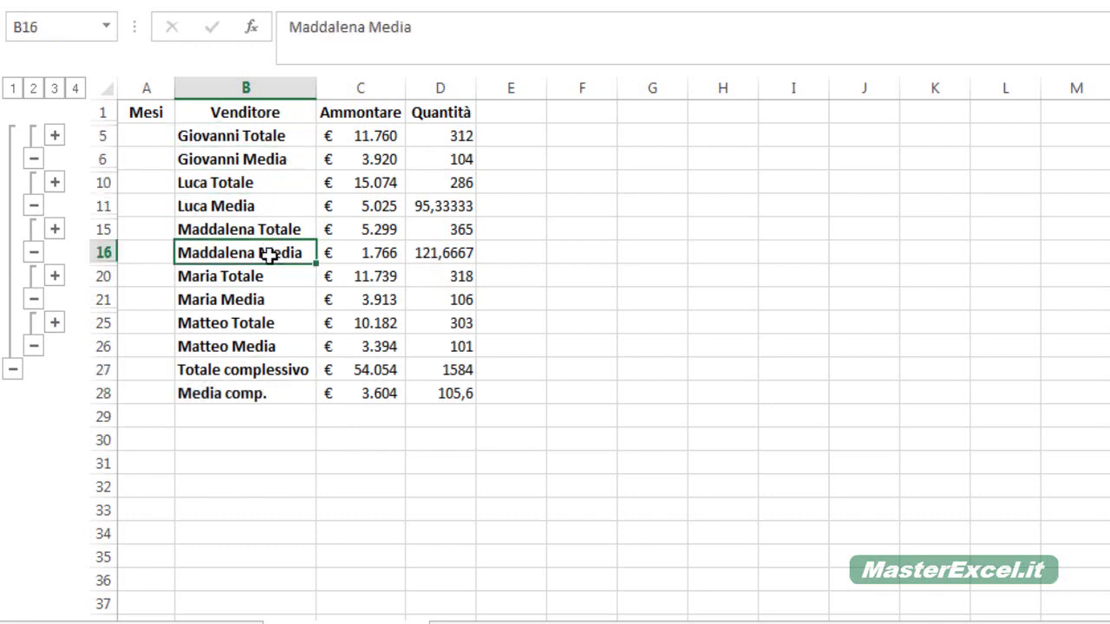
left_click_drag(223, 375, 212, 396)
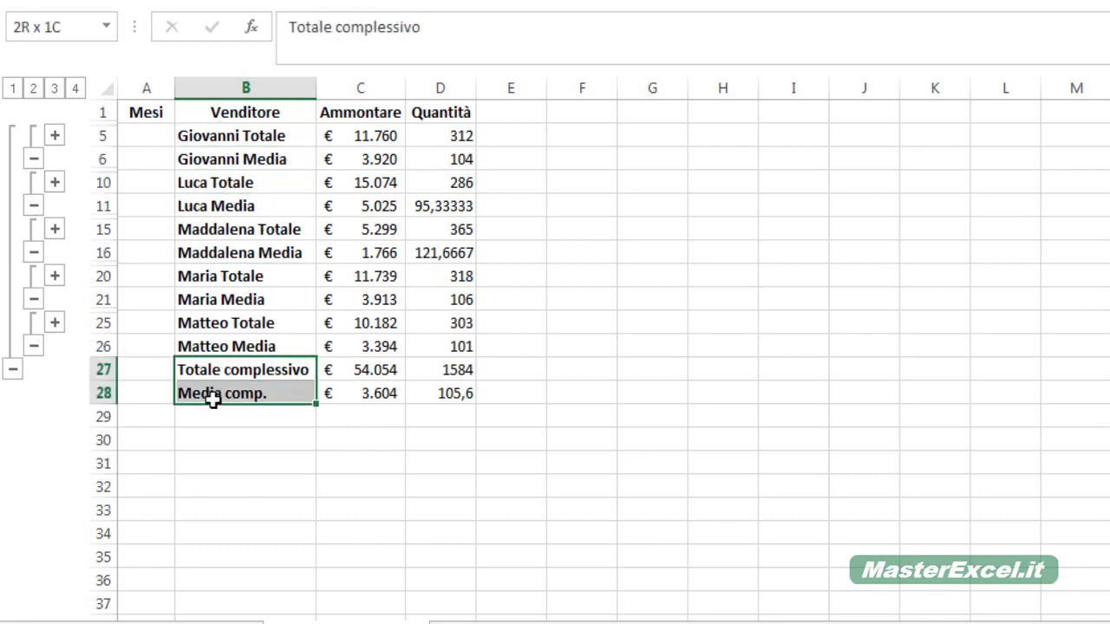
Expand the outline fully to level 4 and open the Subtotale settings.
left_click(74, 89)
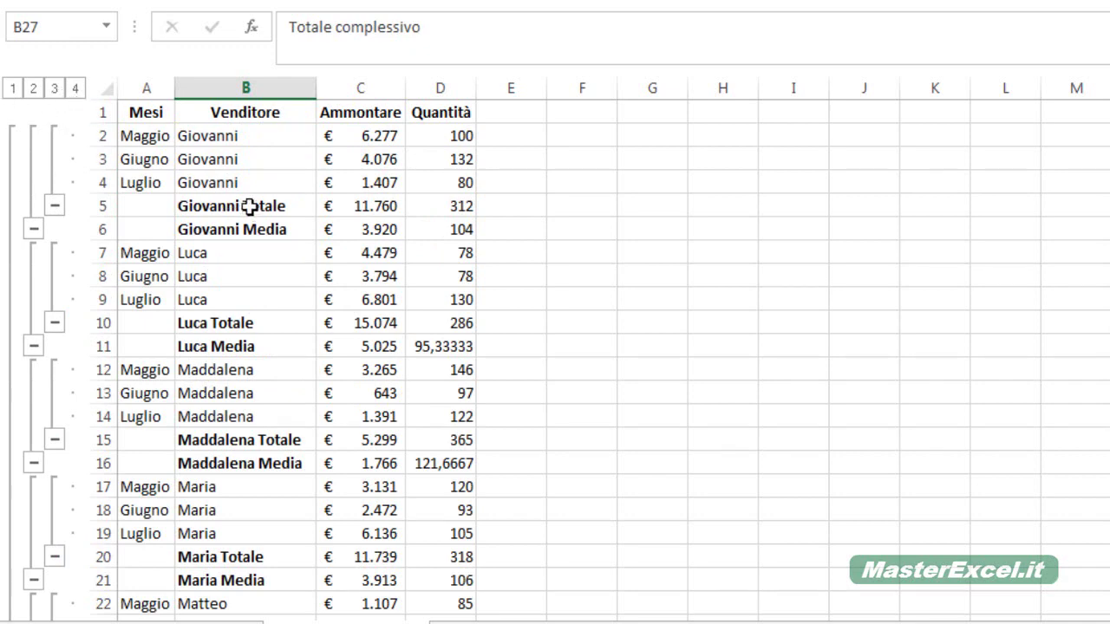
left_click_drag(221, 206, 438, 227)
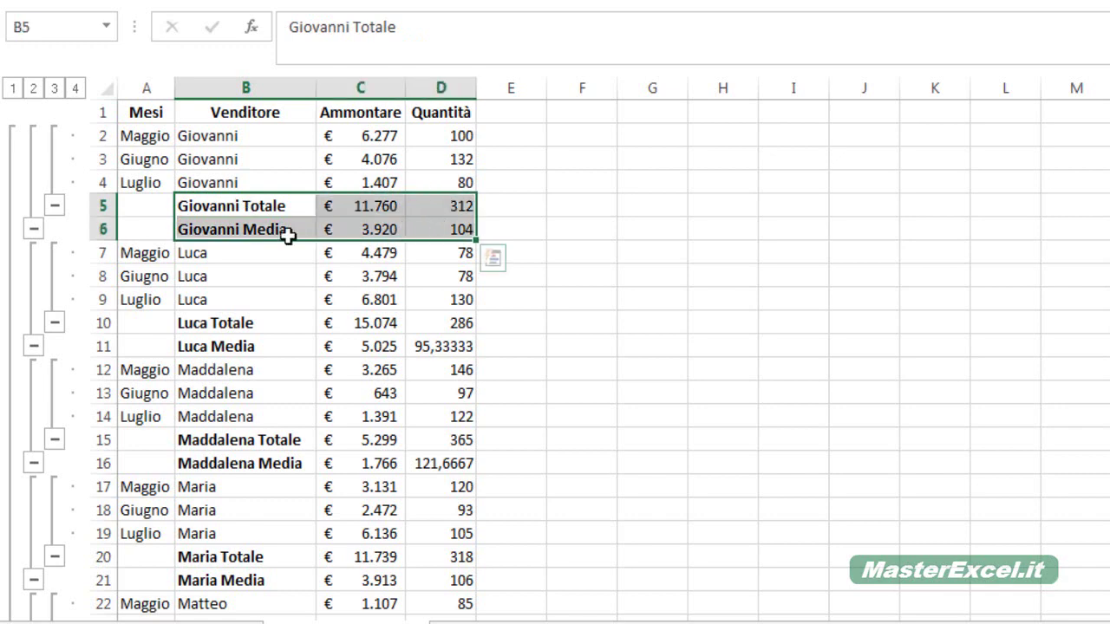
key("alt+a+b")
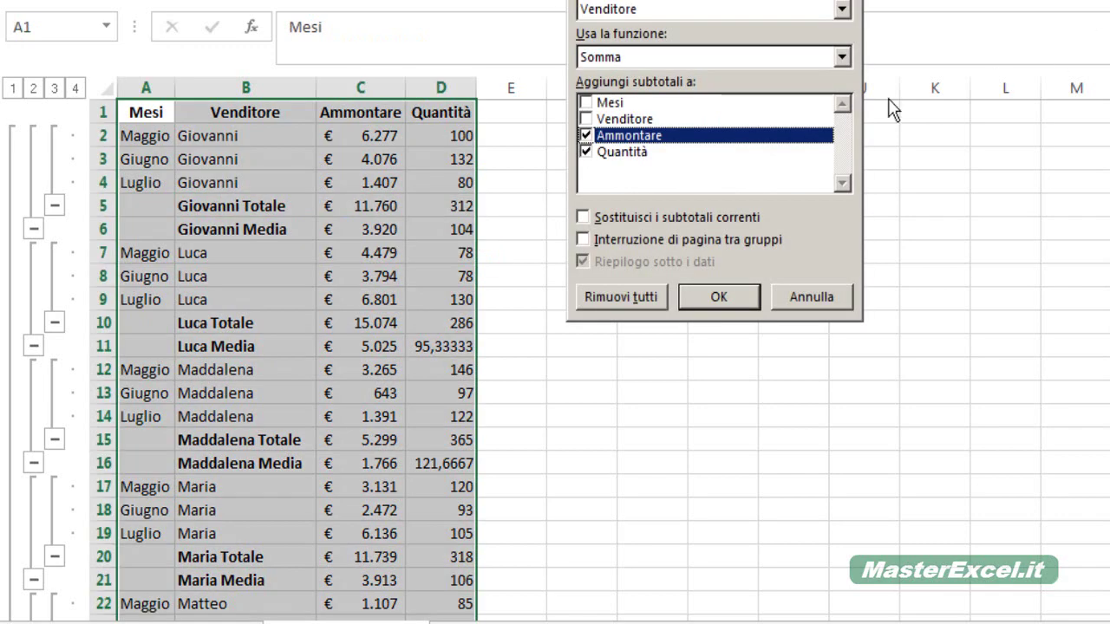
Add a Conteggio subtotal row per seller and check Giovanni's count of 3 and 3.
left_click(614, 59)
left_click(622, 86)
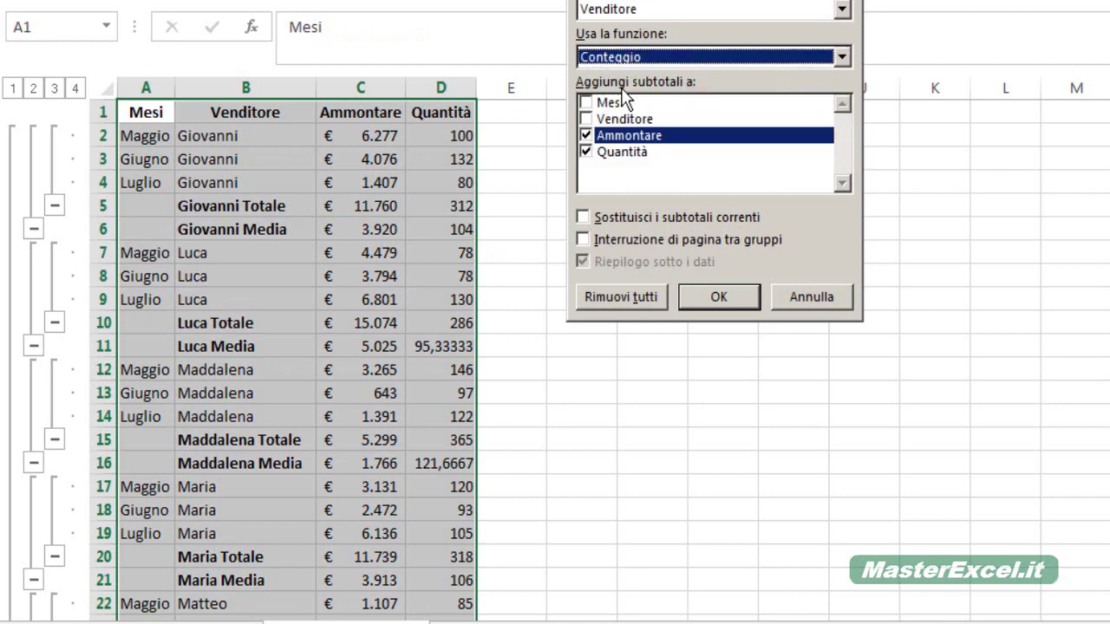
left_click(716, 298)
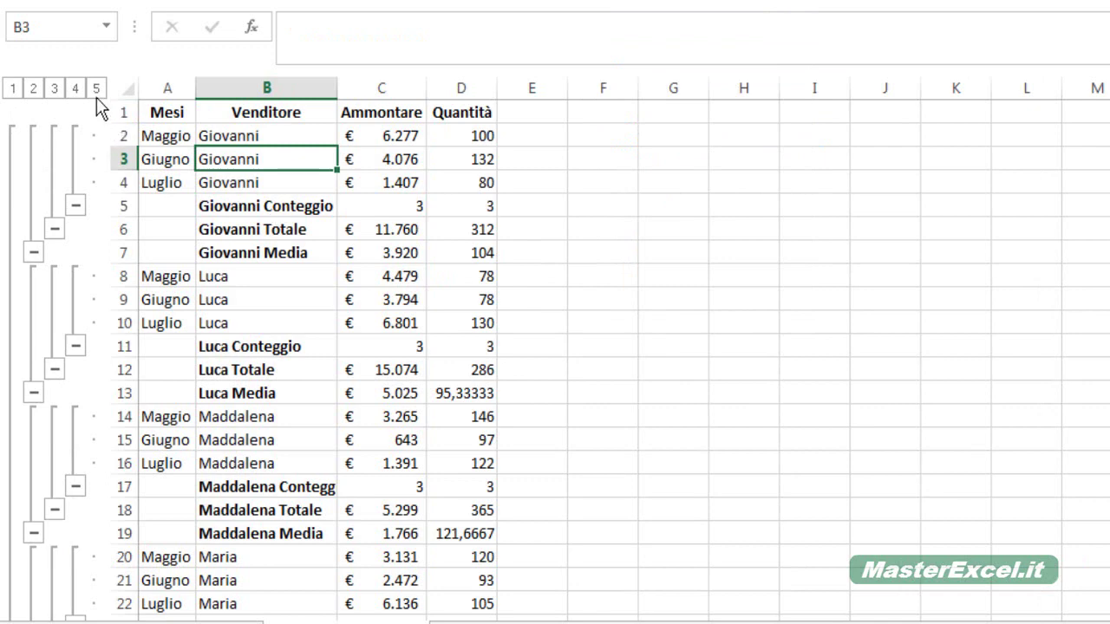
left_click(332, 209)
left_click_drag(332, 208, 451, 208)
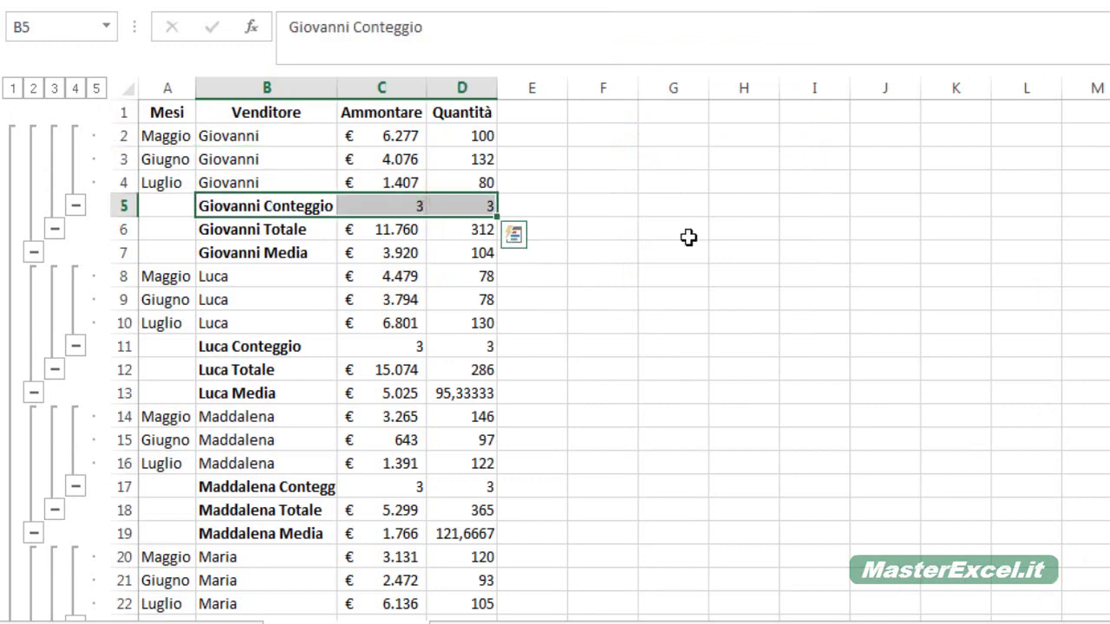
left_click(295, 159)
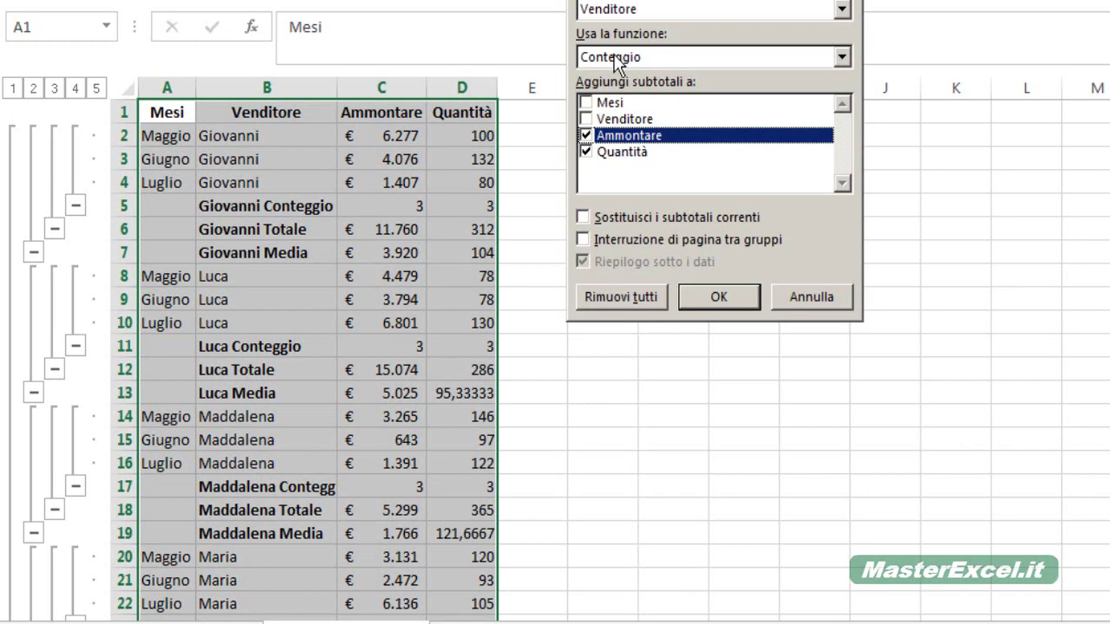
Add a Max subtotal row per seller, such as Giovanni Max €6.277 and 132.
left_click(617, 57)
left_click(617, 124)
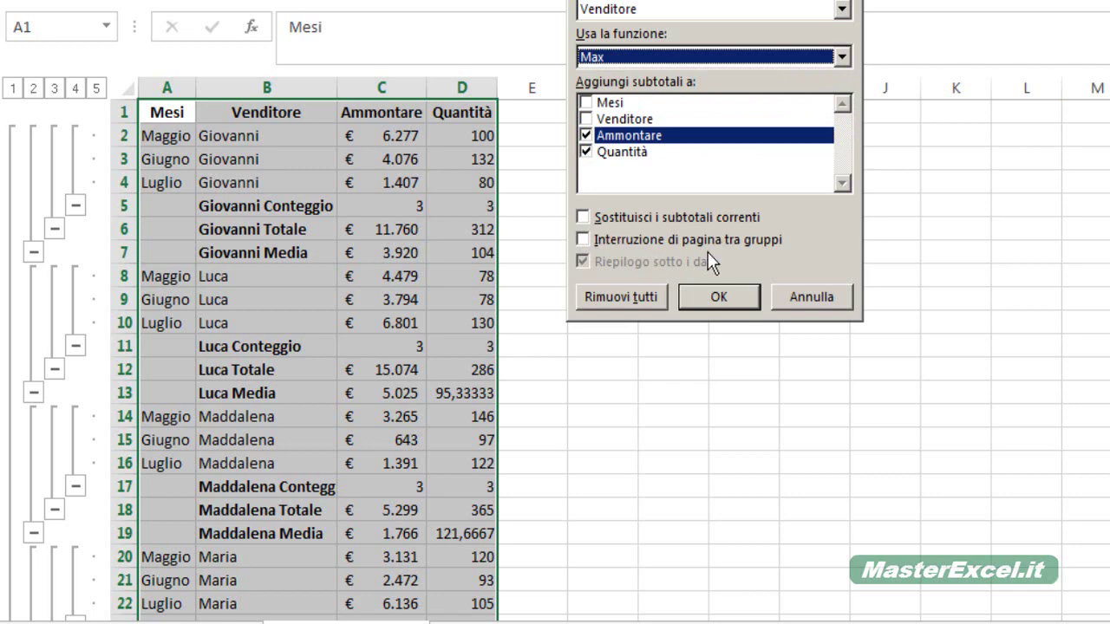
left_click(717, 298)
left_click(278, 160)
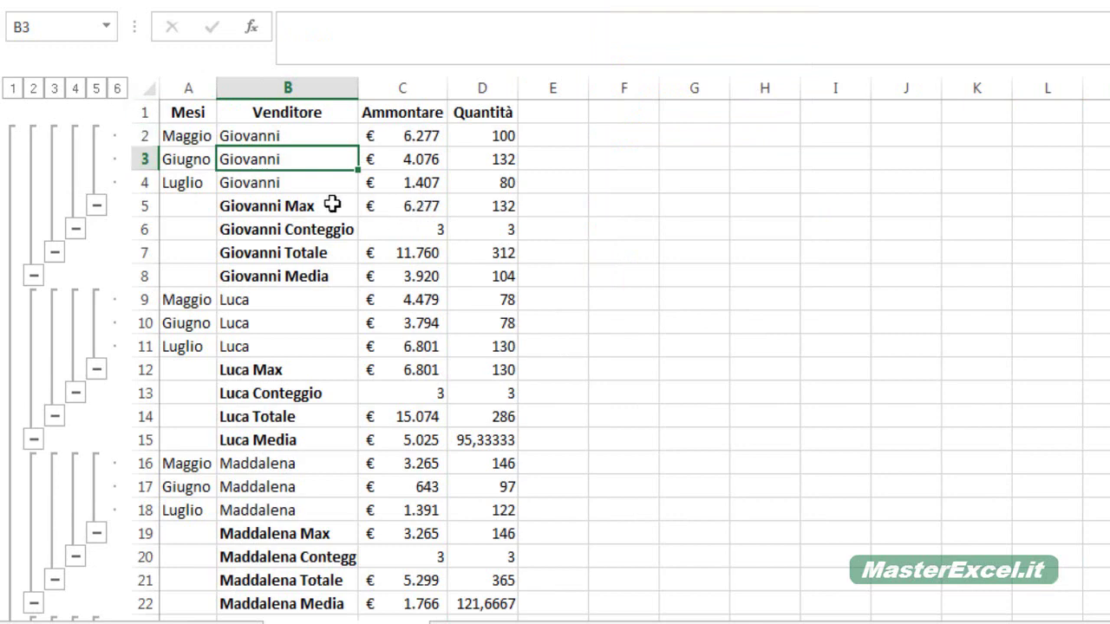
Select the Giovanni Max cell and reopen the Subtotal dialog, still set to Max.
left_click_drag(330, 204, 456, 198)
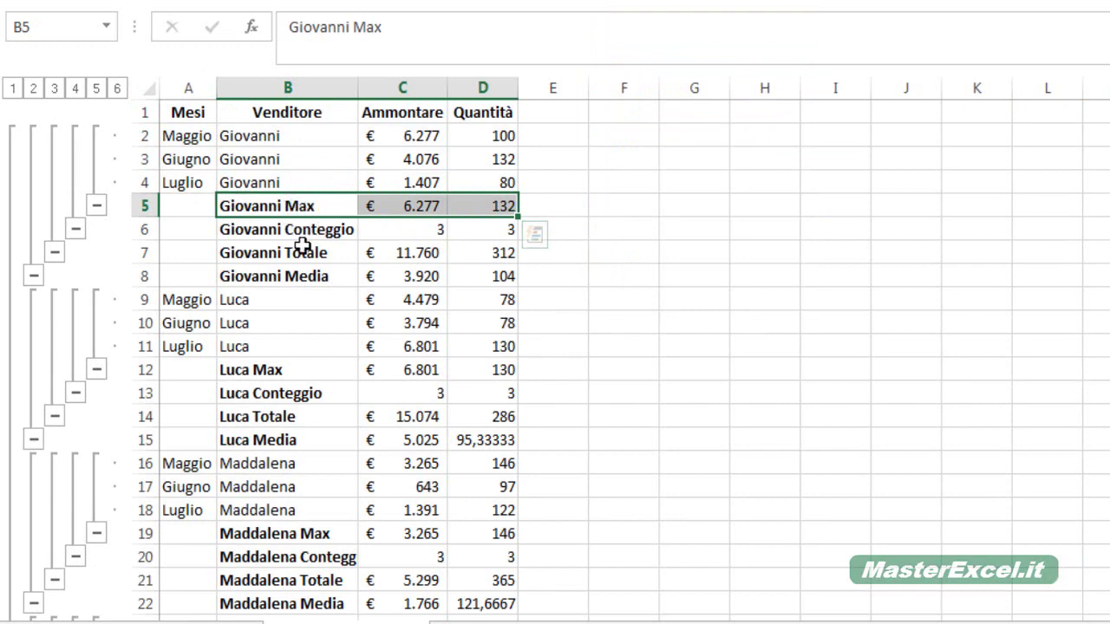
key("shift+Left")
key("shift+Left")
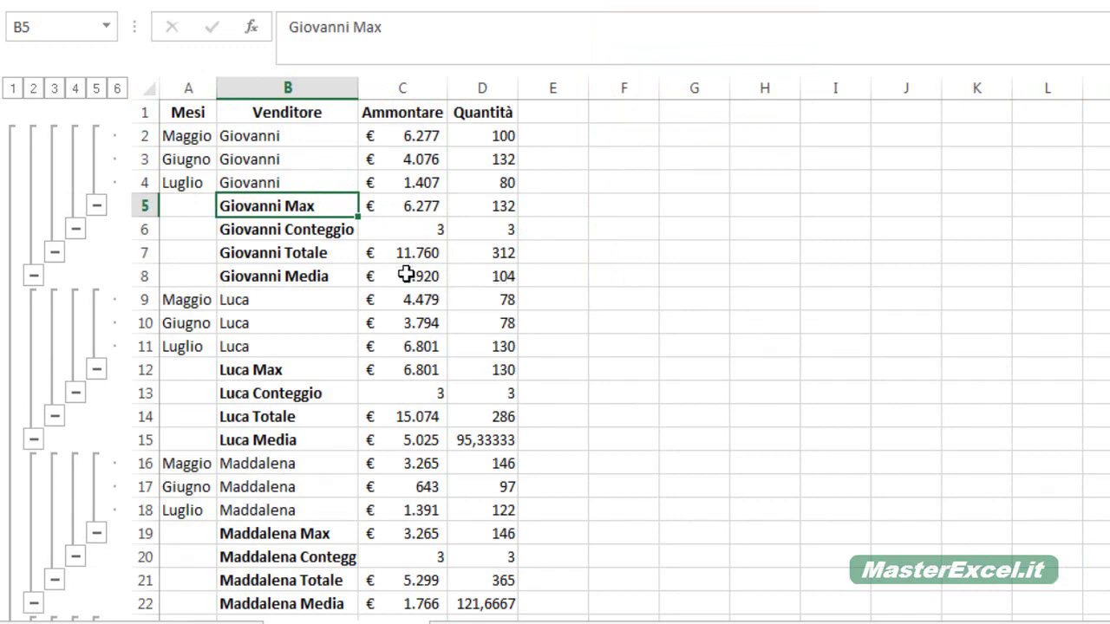
key("alt+d")
key("b")
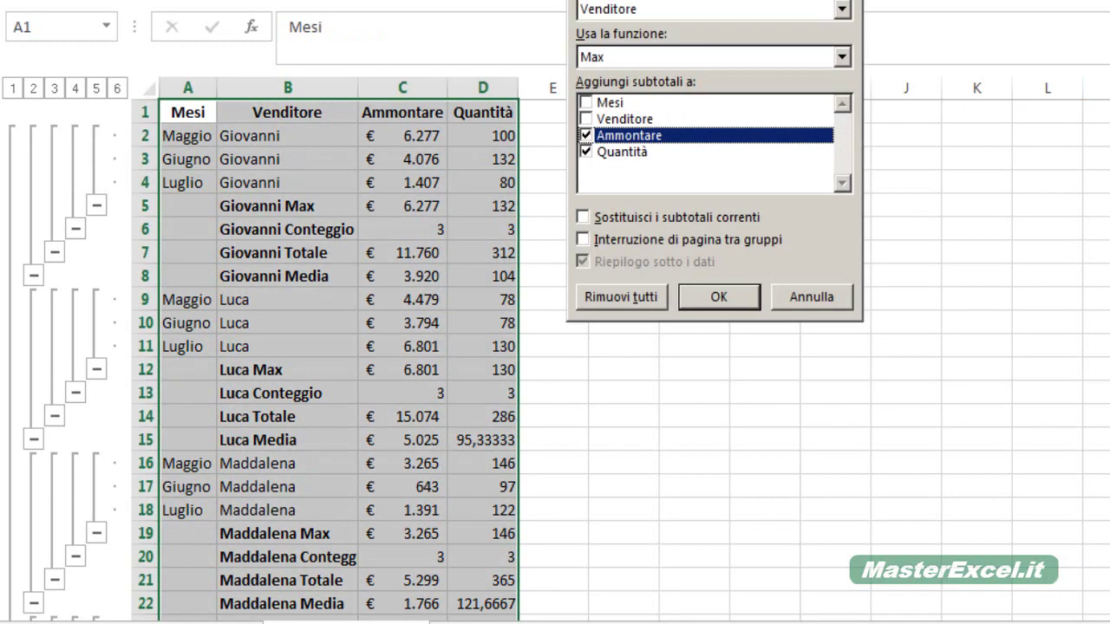
Remove all subtotals and reapply Somma subtotals per seller, replacing the current ones (total 54.054, 1584).
left_click(604, 299)
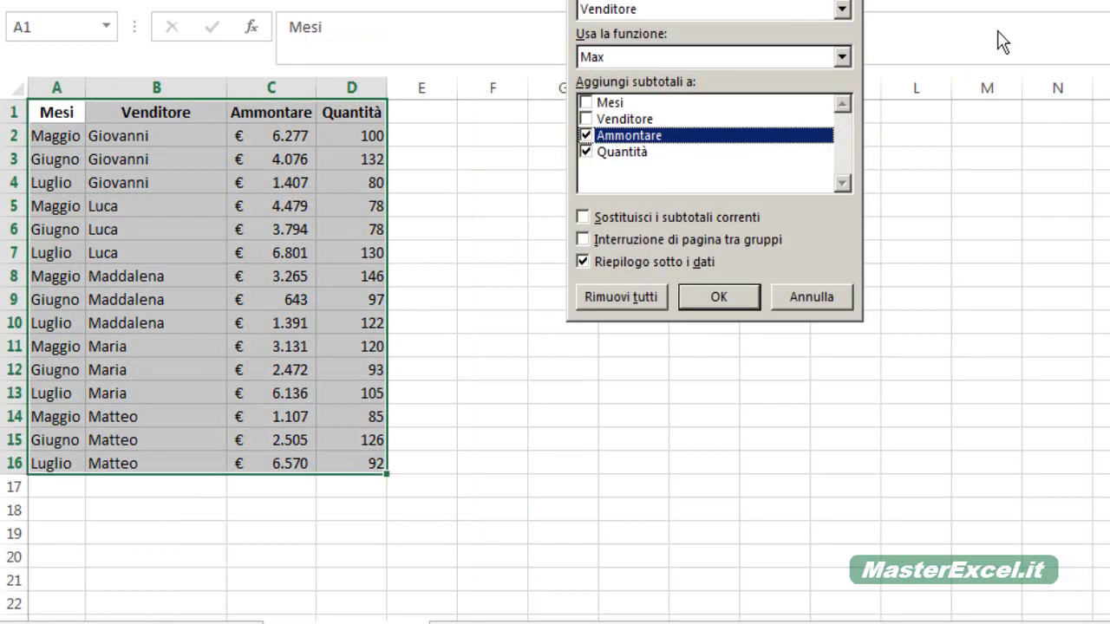
left_click(621, 57)
left_click(621, 75)
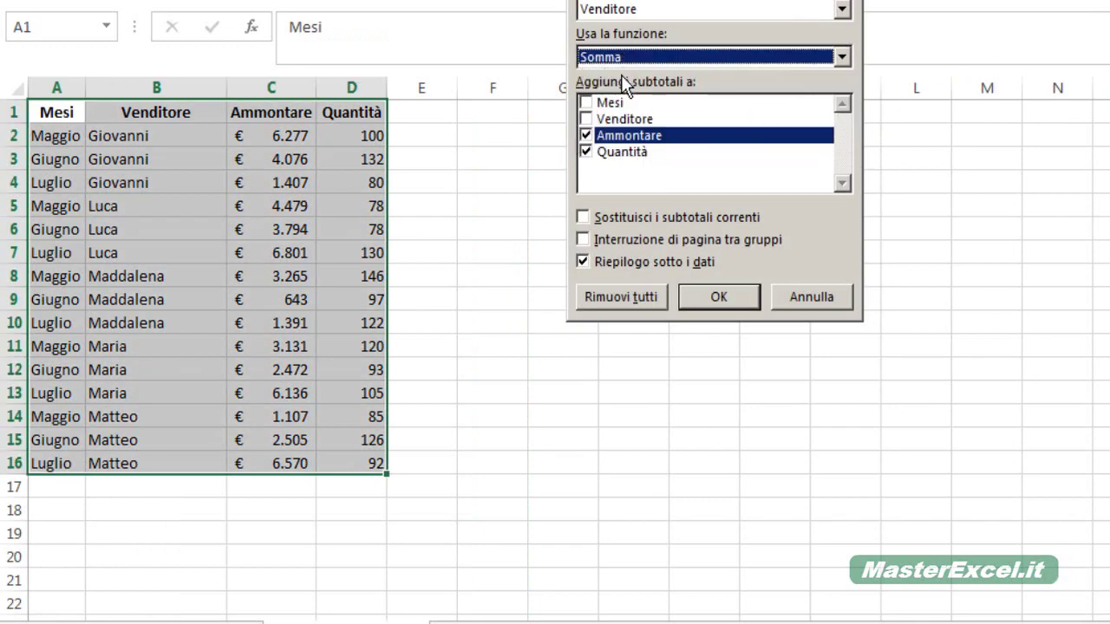
left_click(624, 222)
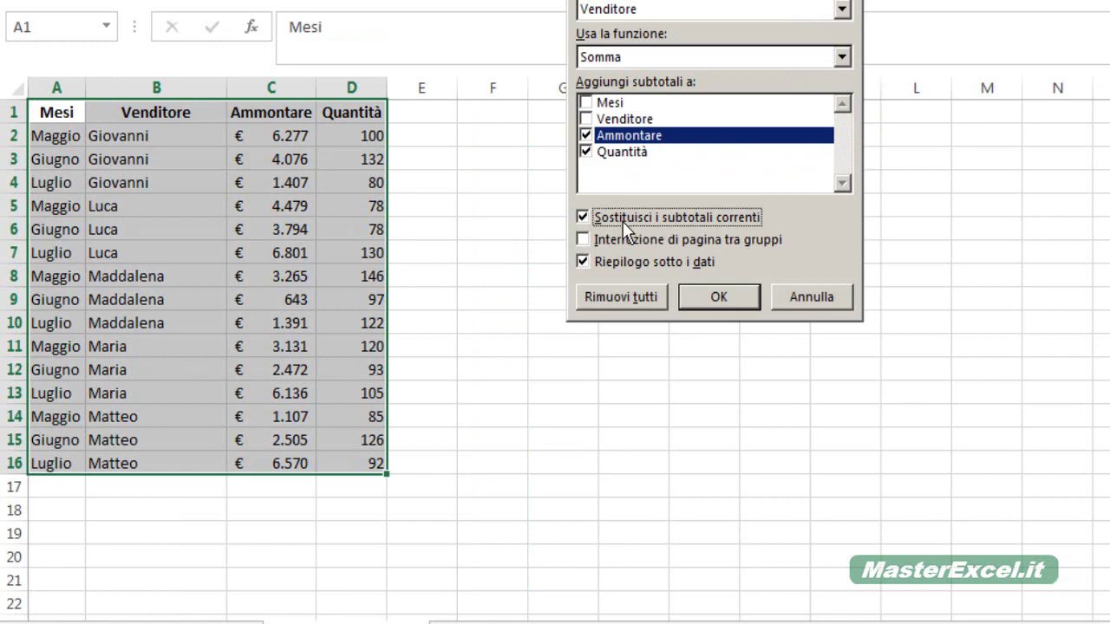
left_click(722, 297)
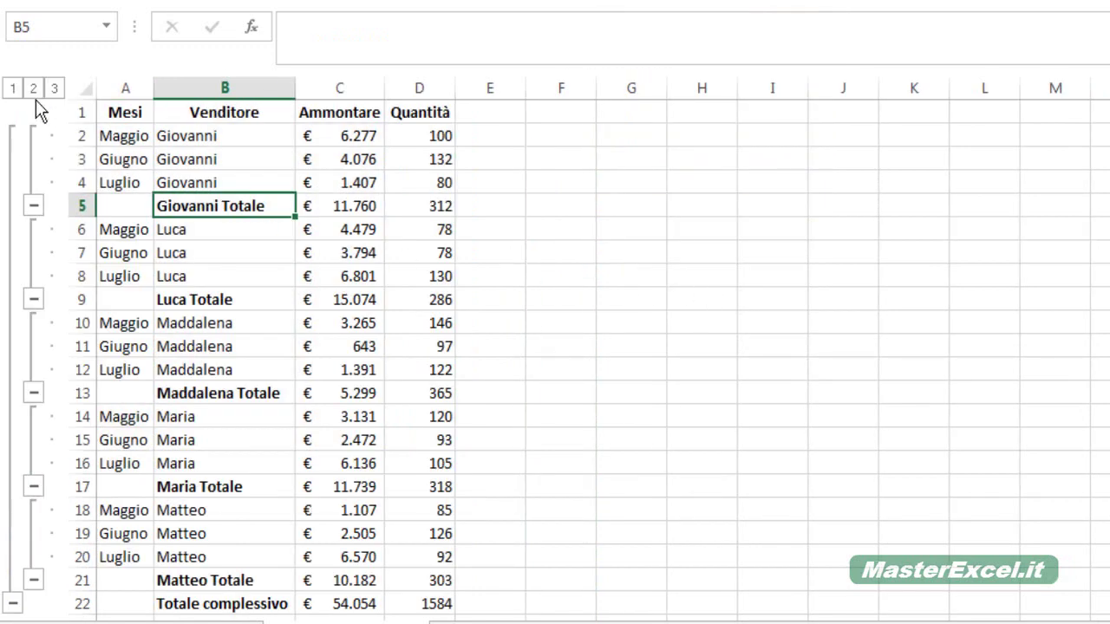
Collapse the outline to level 2 and copy the seller Totale rows through Totale complessivo.
left_click(33, 88)
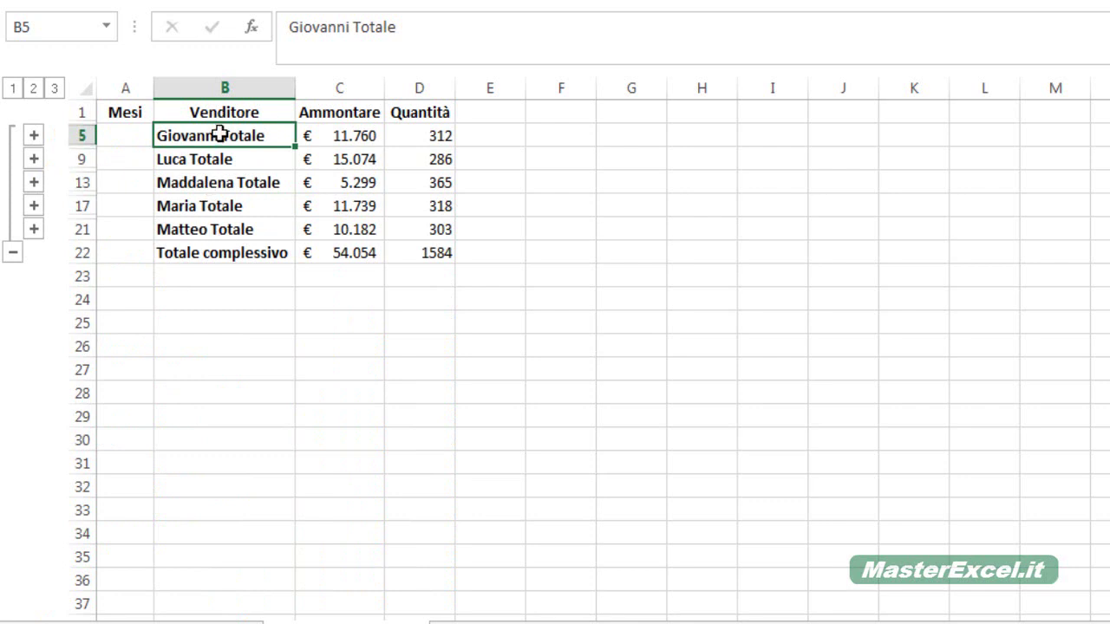
left_click_drag(221, 135, 406, 225)
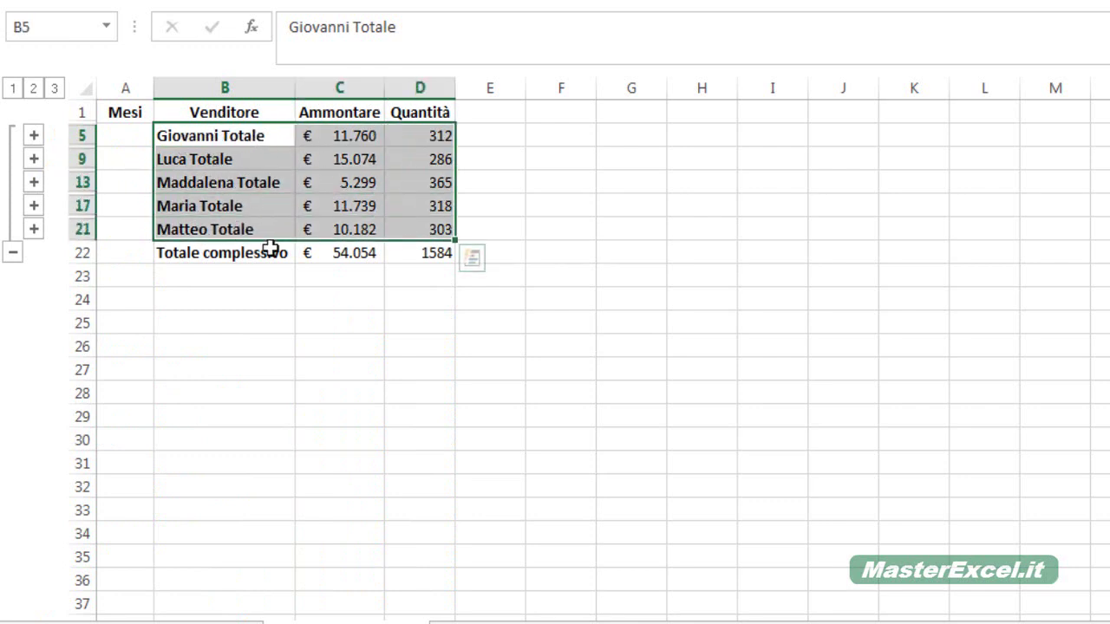
mouse_move(223, 136)
left_mouse_down()
mouse_move(406, 172)
mouse_move(280, 269)
left_mouse_up()
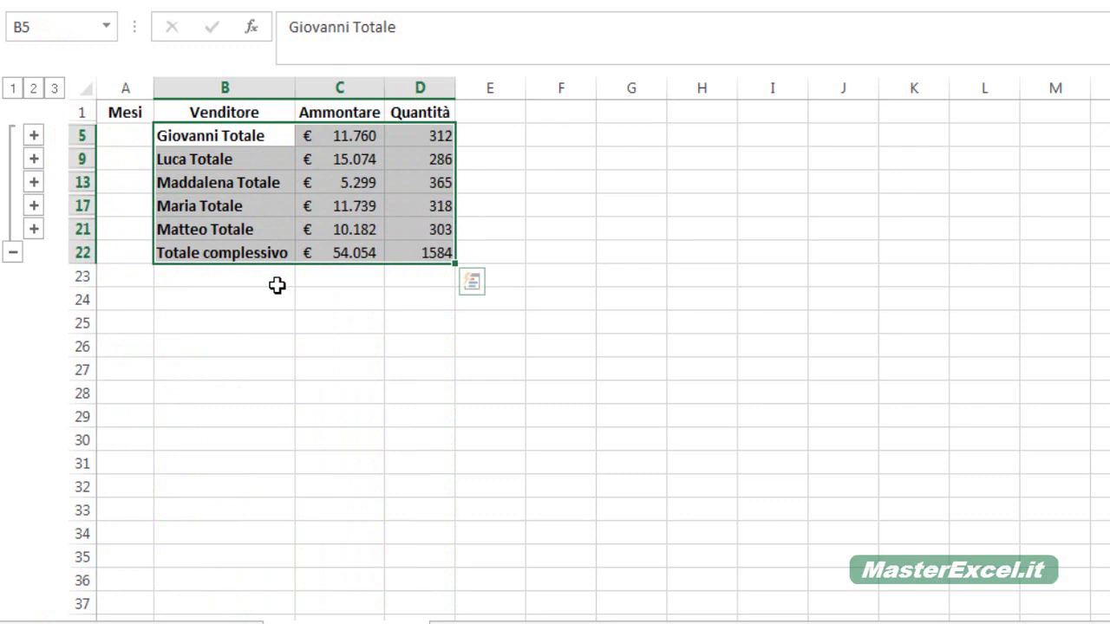
key("ctrl+c")
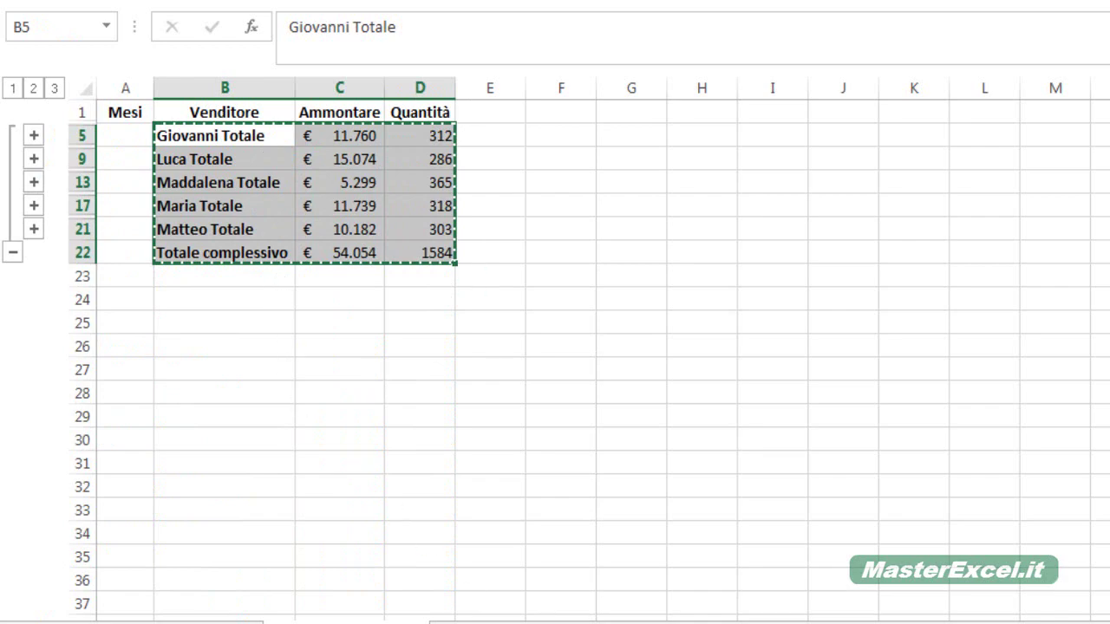
Paste into A1 of the blank sheet, then delete the faulty #RIF! result.
key("ctrl+Page_Down")
key("ctrl+v")
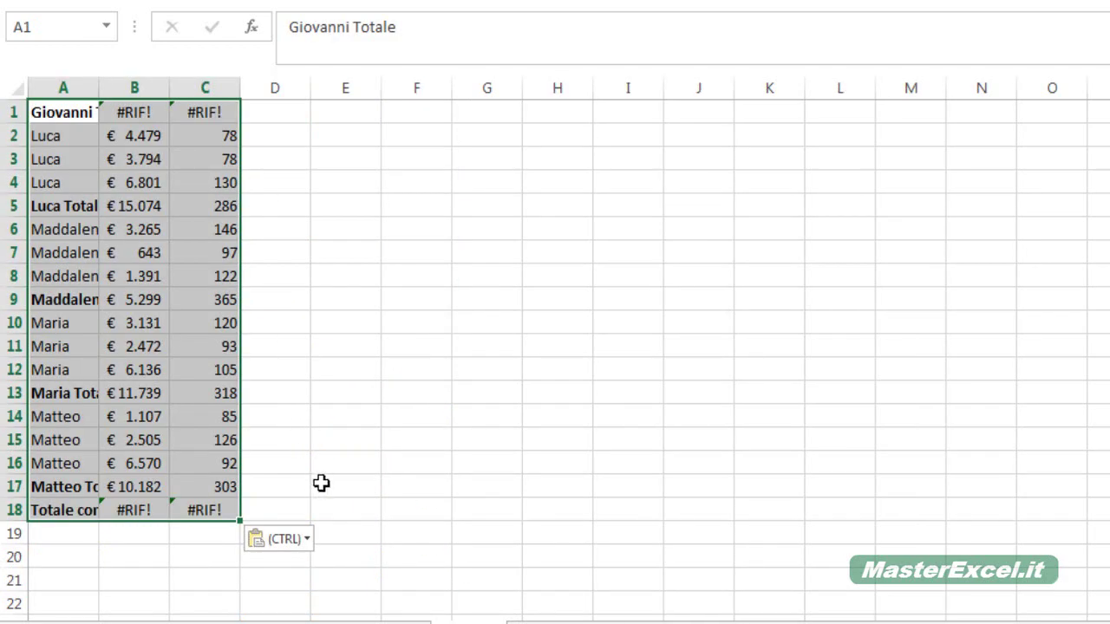
key("Delete")
On the Subtotale Strumento sheet, select headers and subtotal rows B1:D22 and open Trova e seleziona.
left_click(317, 616)
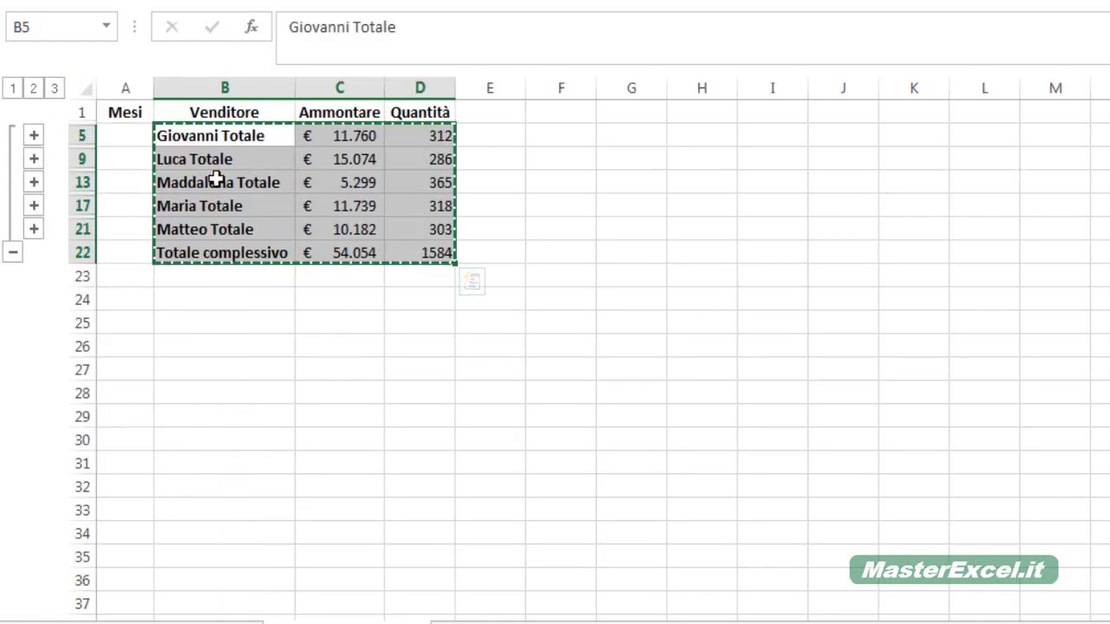
left_click(236, 137)
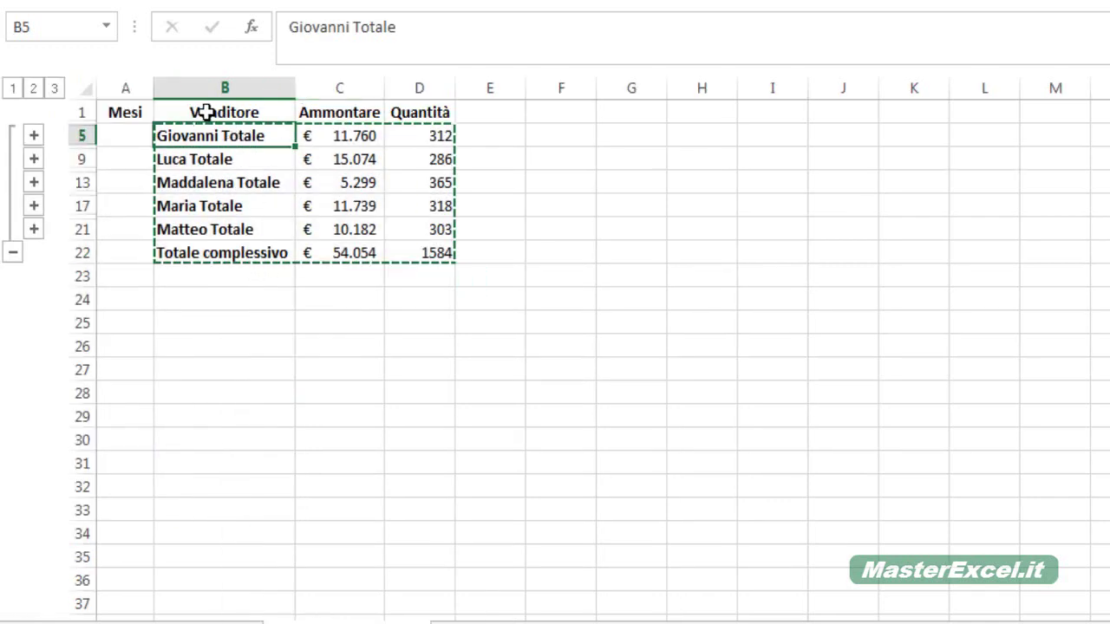
left_click_drag(215, 110, 402, 251)
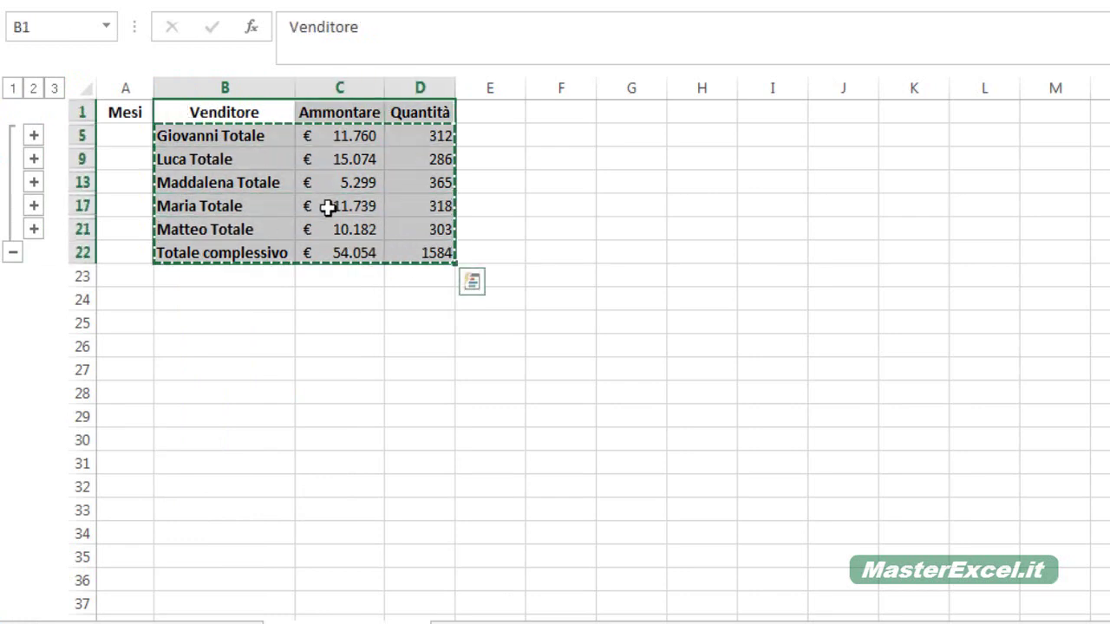
left_click(126, 112)
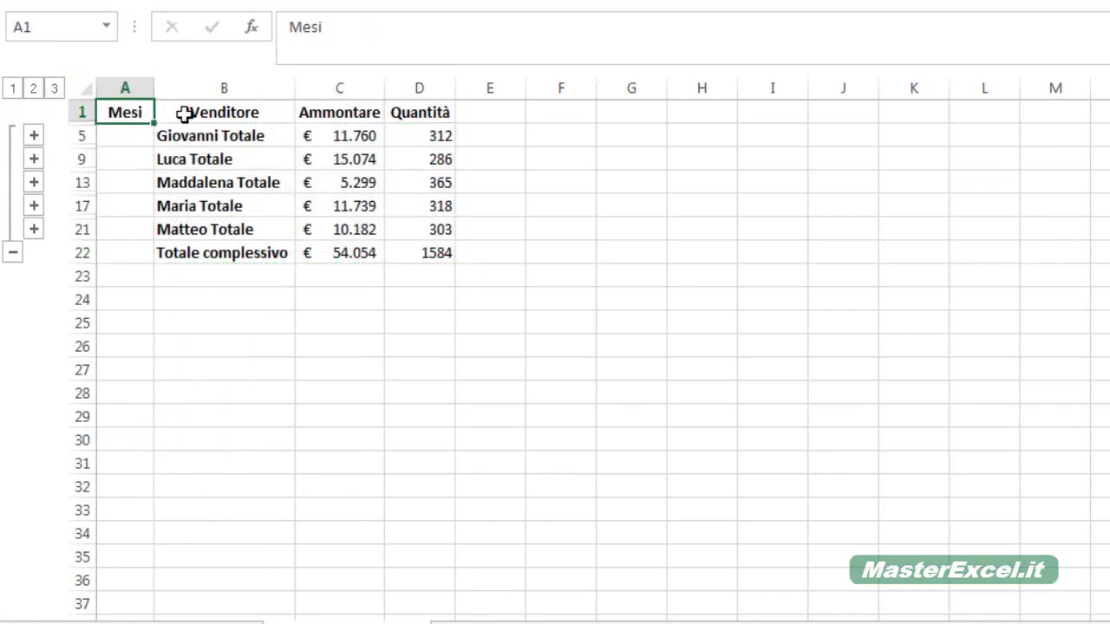
mouse_move(191, 111)
left_mouse_down()
mouse_move(398, 237)
mouse_move(398, 249)
left_mouse_up()
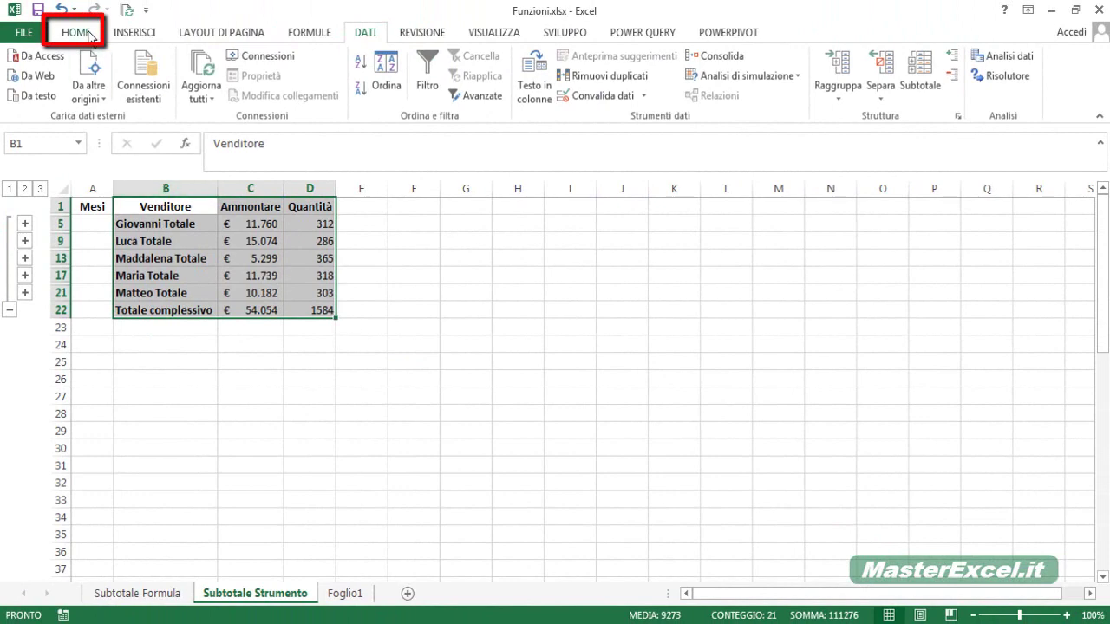
left_click(91, 35)
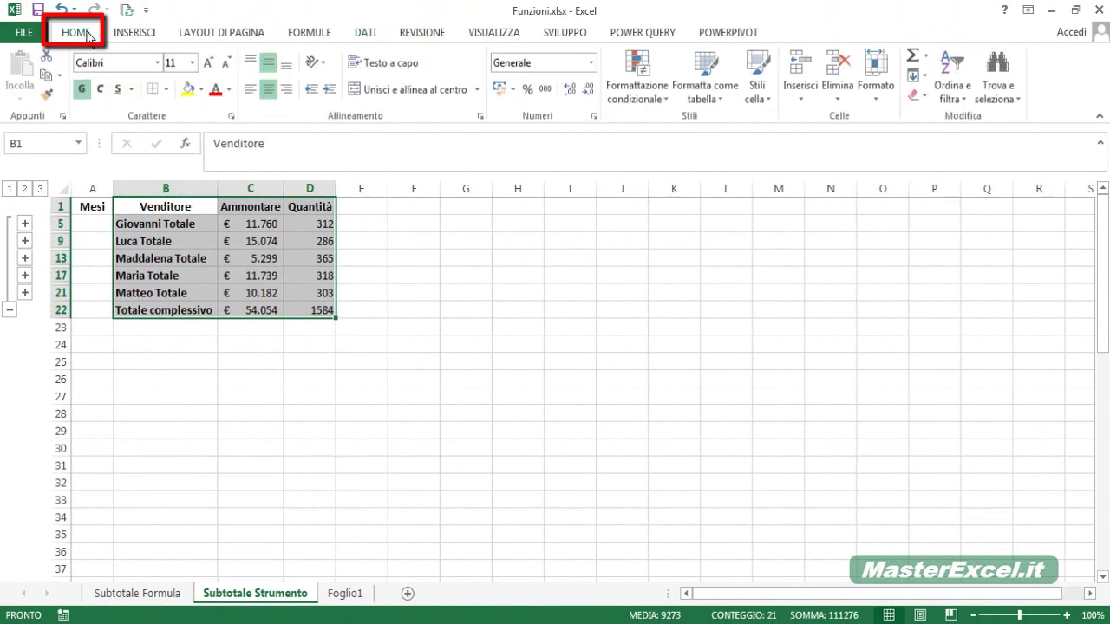
left_click(1006, 87)
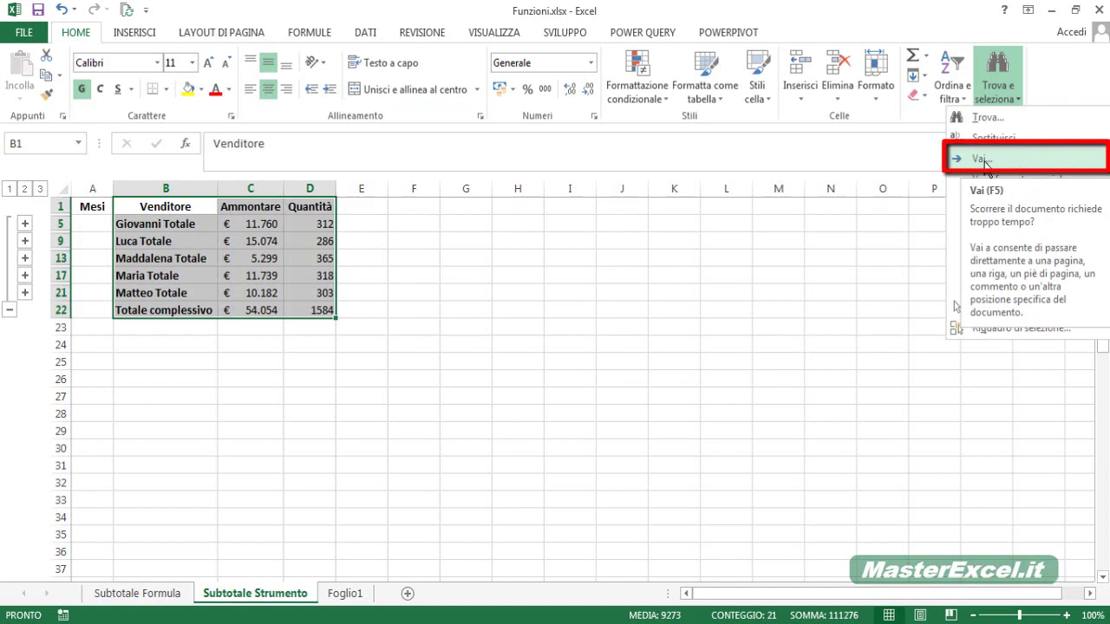
Use Vai > Speciale with Solo celle visibili to select only the visible B1:D22 cells.
left_click(983, 160)
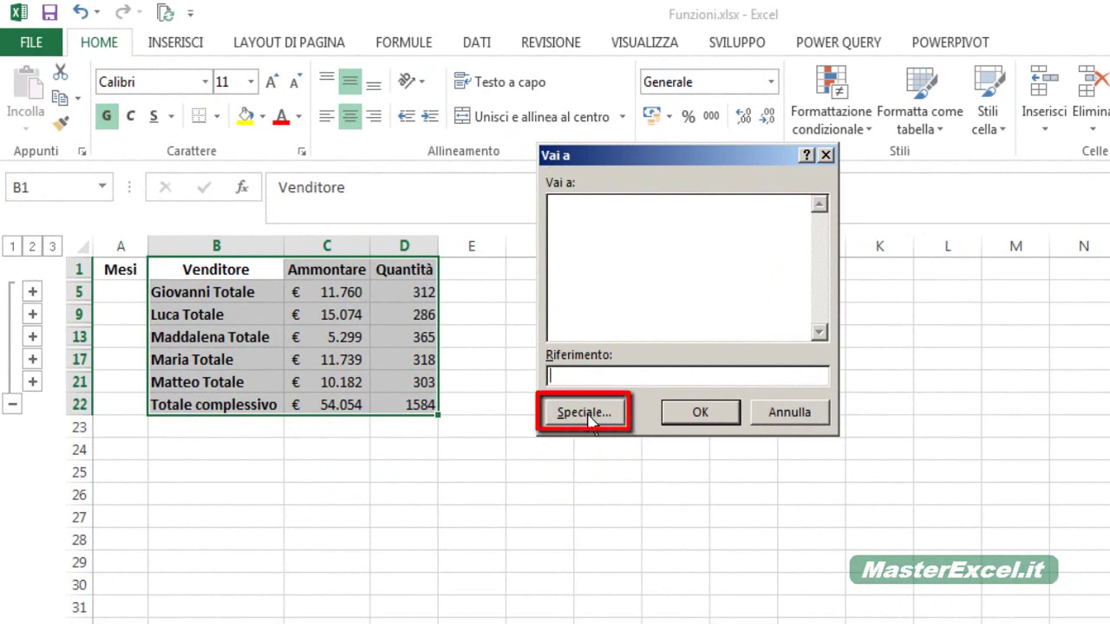
left_click(586, 413)
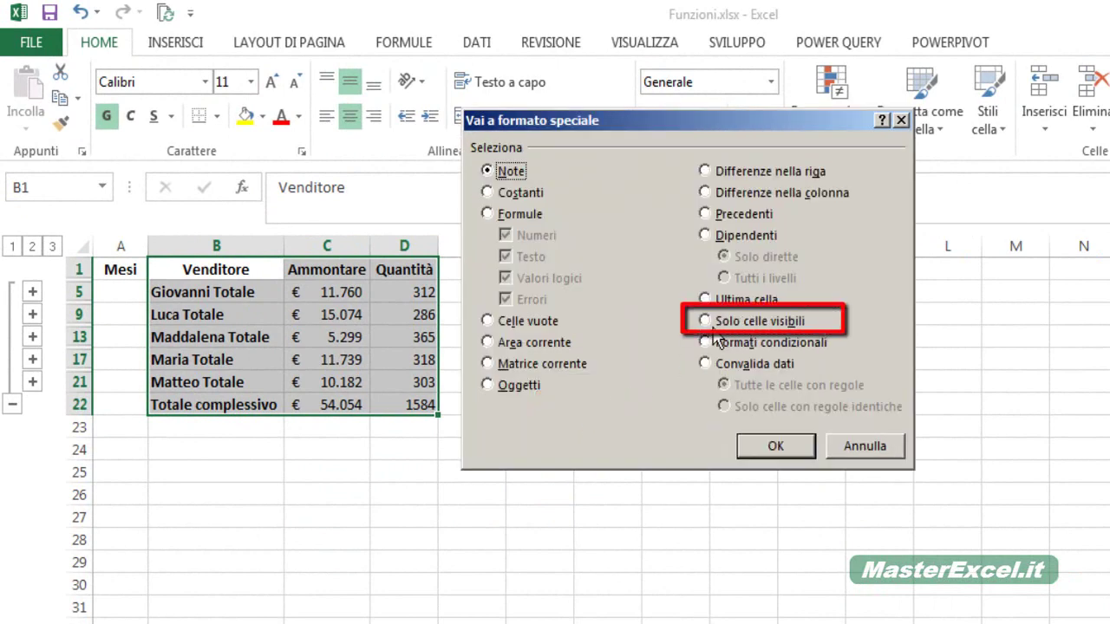
left_click(750, 321)
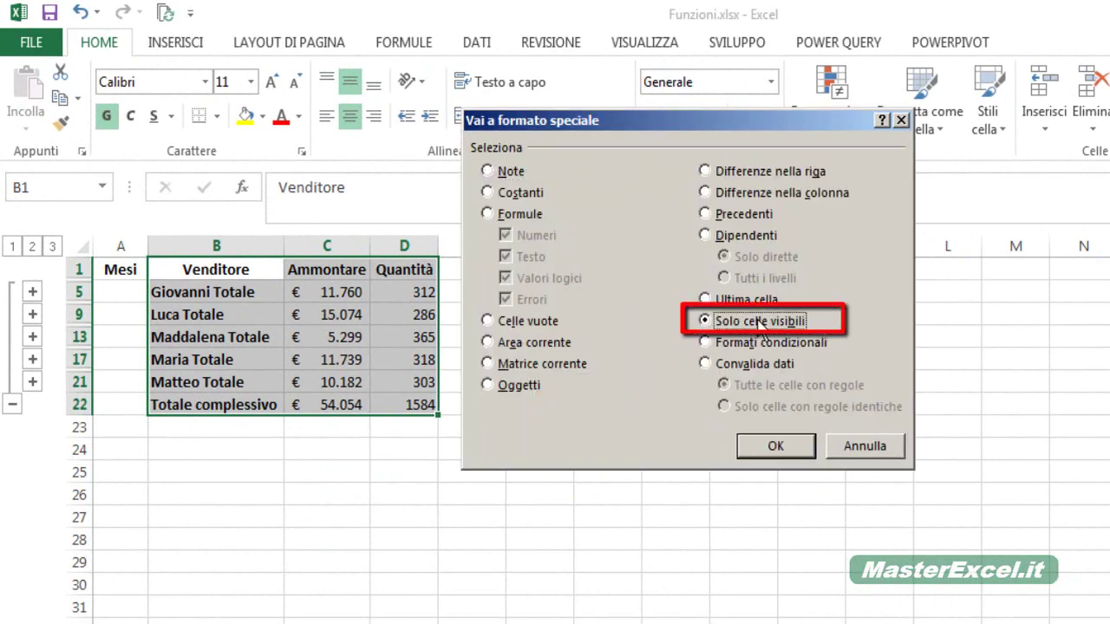
left_click(775, 446)
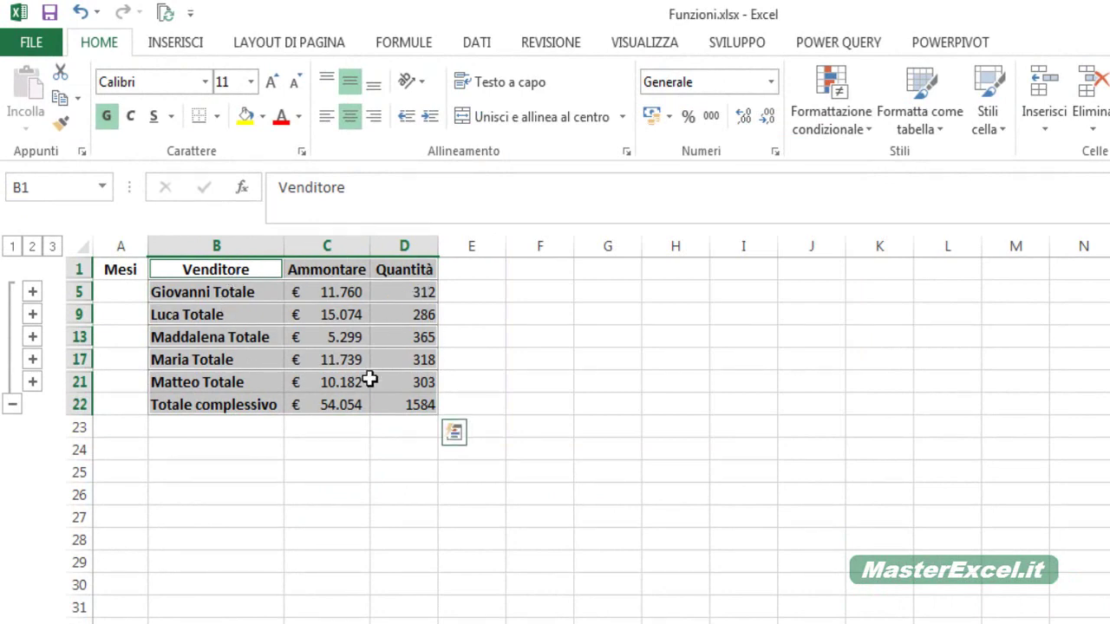
Copy the visible subtotals and paste them as values at A1 of the blank sheet.
key("ctrl+c")
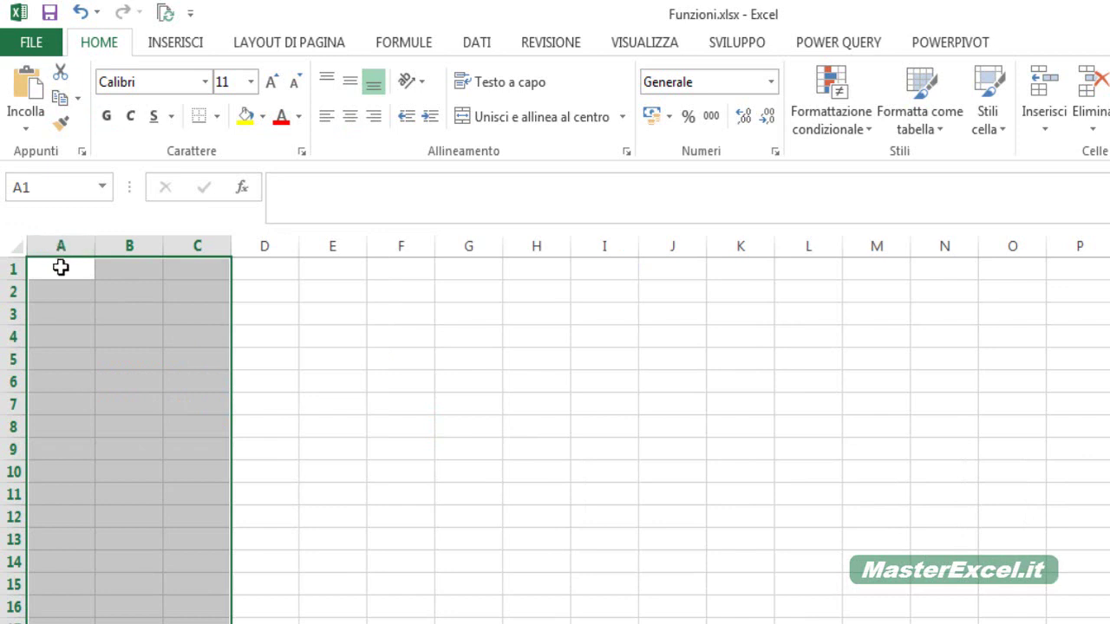
right_click(61, 268)
left_click(139, 374)
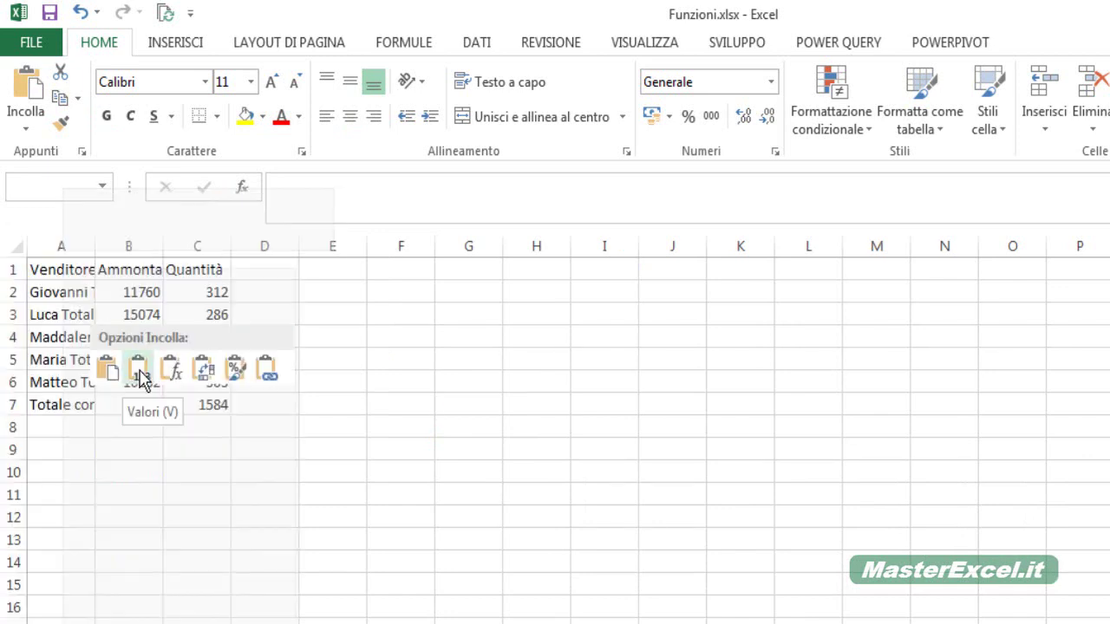
left_click(104, 382)
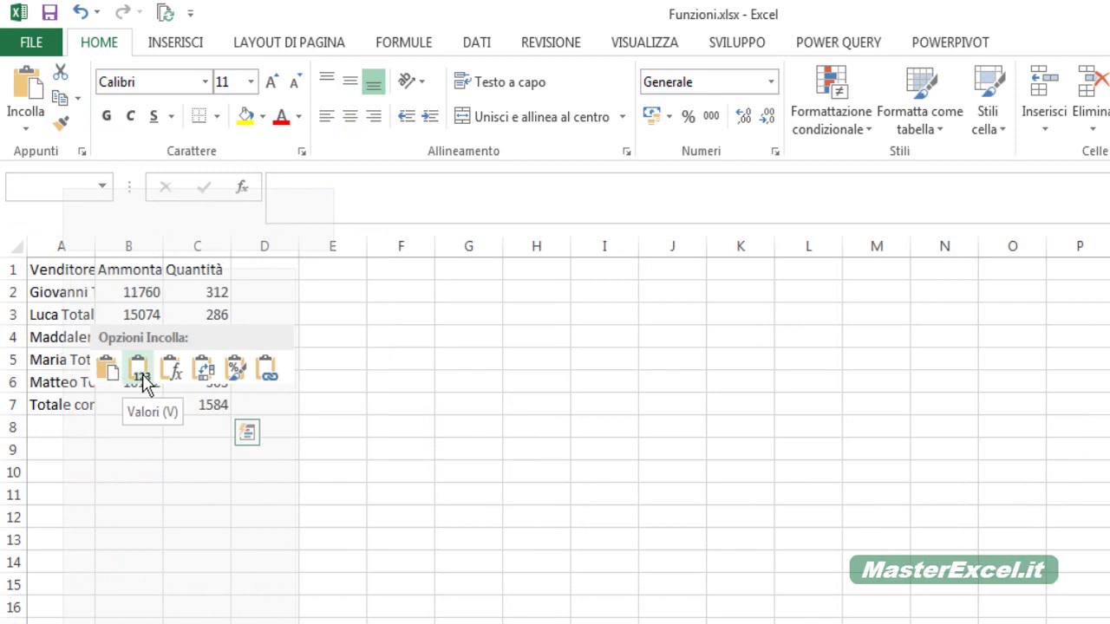
left_click(141, 381)
Auto-fit columns A to C to their contents.
left_click_drag(78, 245, 222, 245)
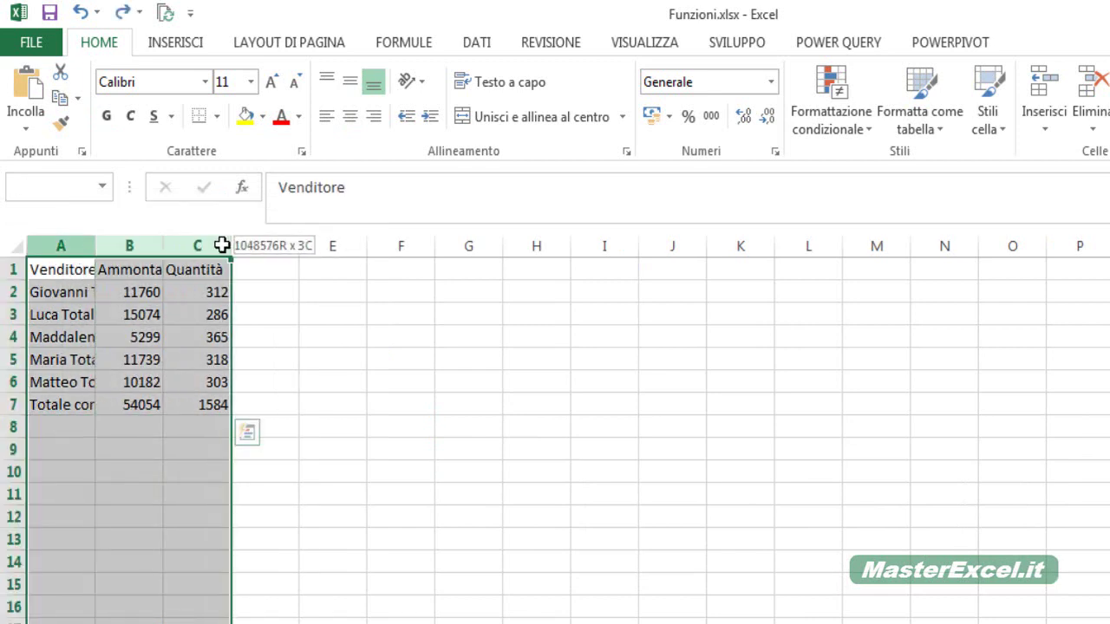
double_click(231, 246)
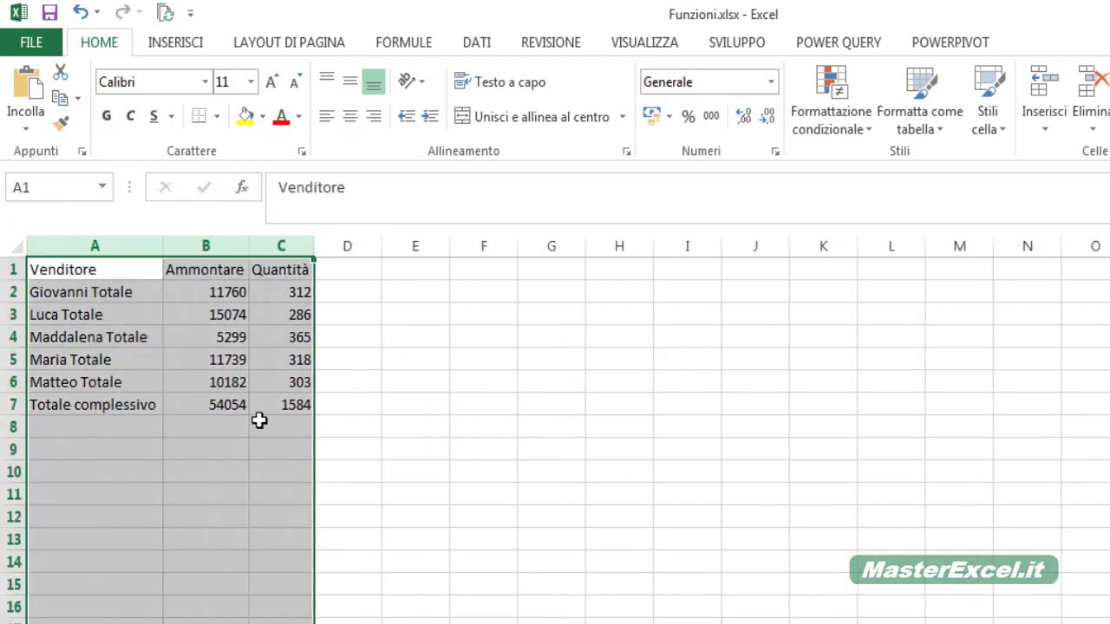
left_click(100, 293)
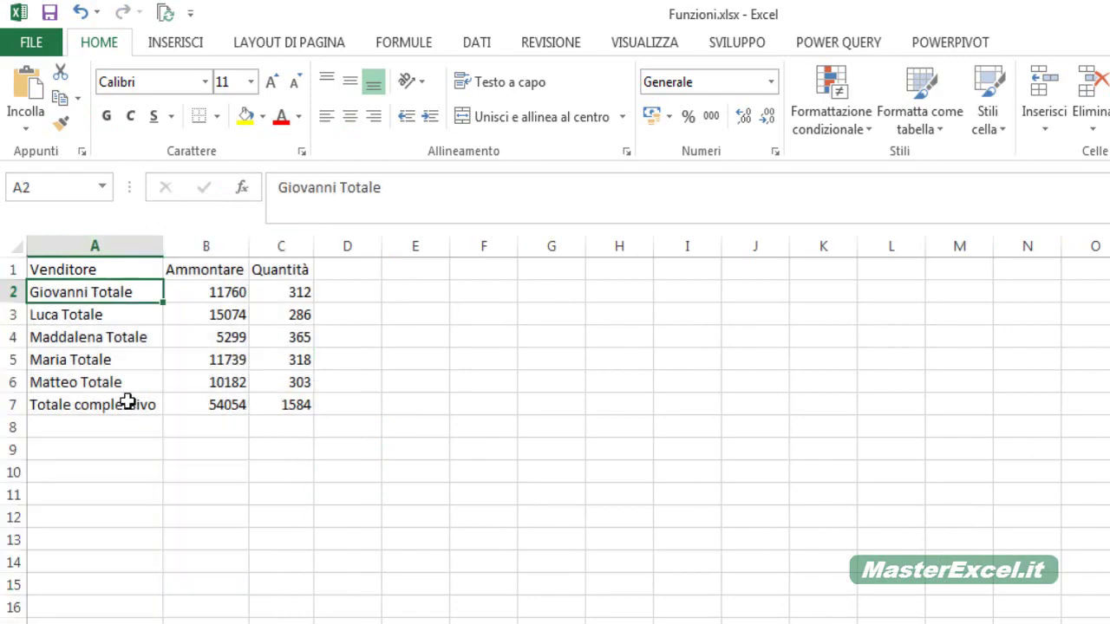